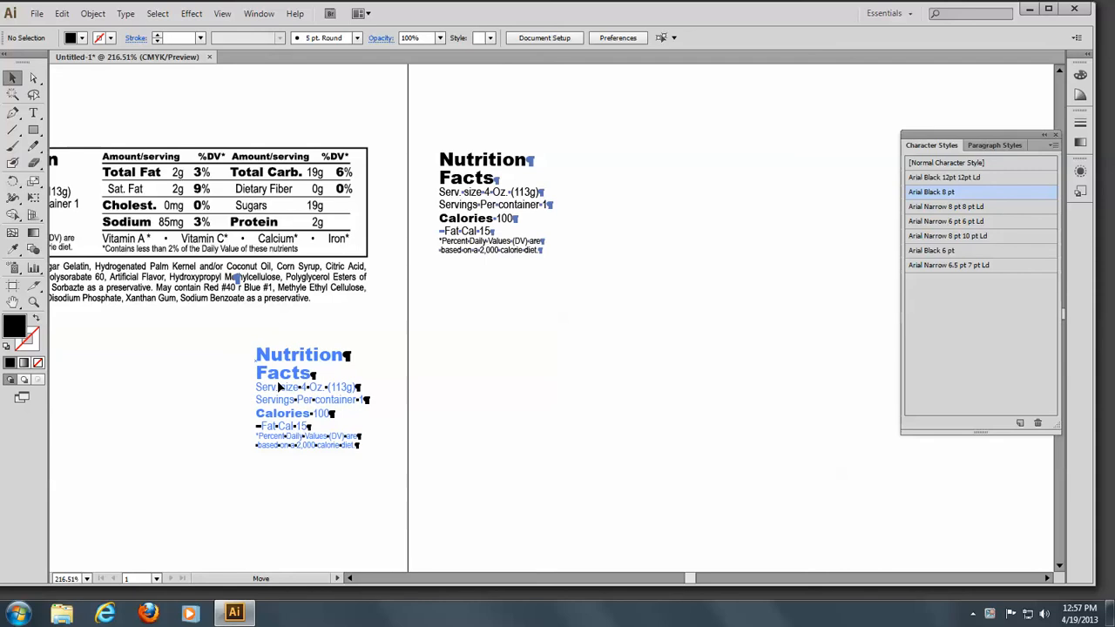
Move the Nutrition Facts text block into the empty space below the finished label's ingredients text and deselect it.
{"action": "left_click_drag", "start_coordinate": [279, 387], "coordinate": [279, 386]}
{"action": "left_click", "coordinate": [342, 332]}
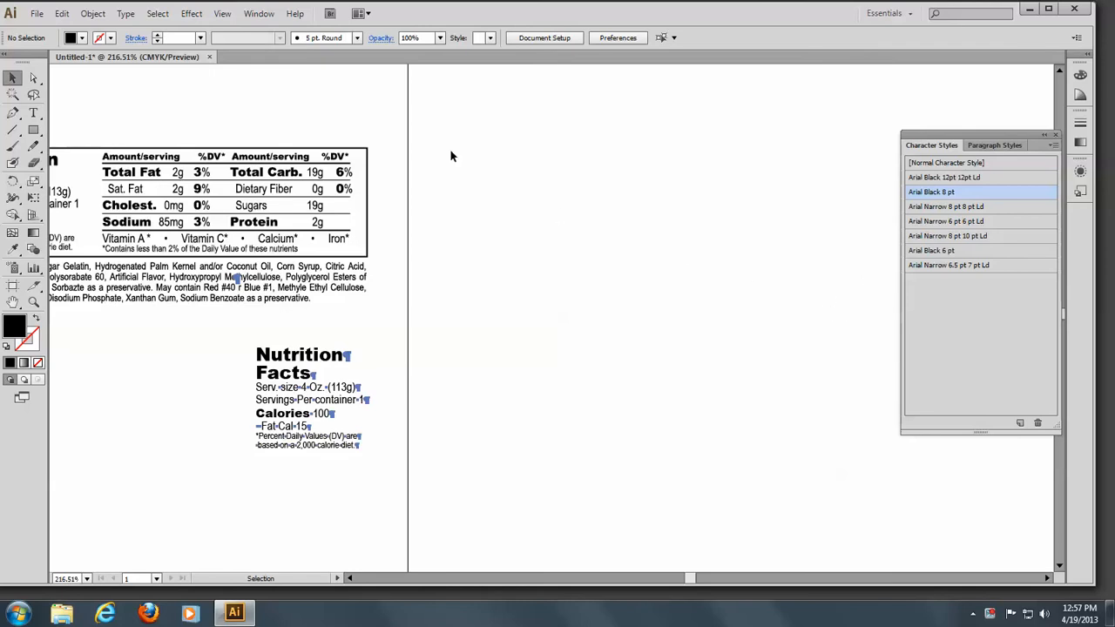
Create a rectangle 14p0 wide and 6p0 high in the empty area beside the finished label and remove its fill.
{"action": "left_click", "coordinate": [33, 130]}
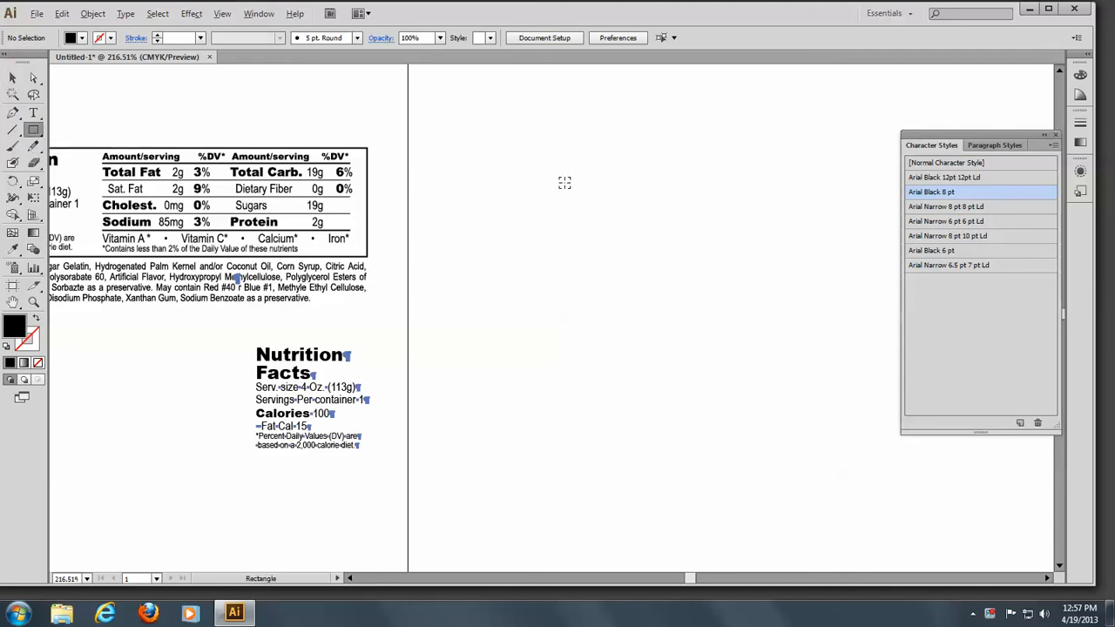
{"action": "left_click", "coordinate": [549, 189]}
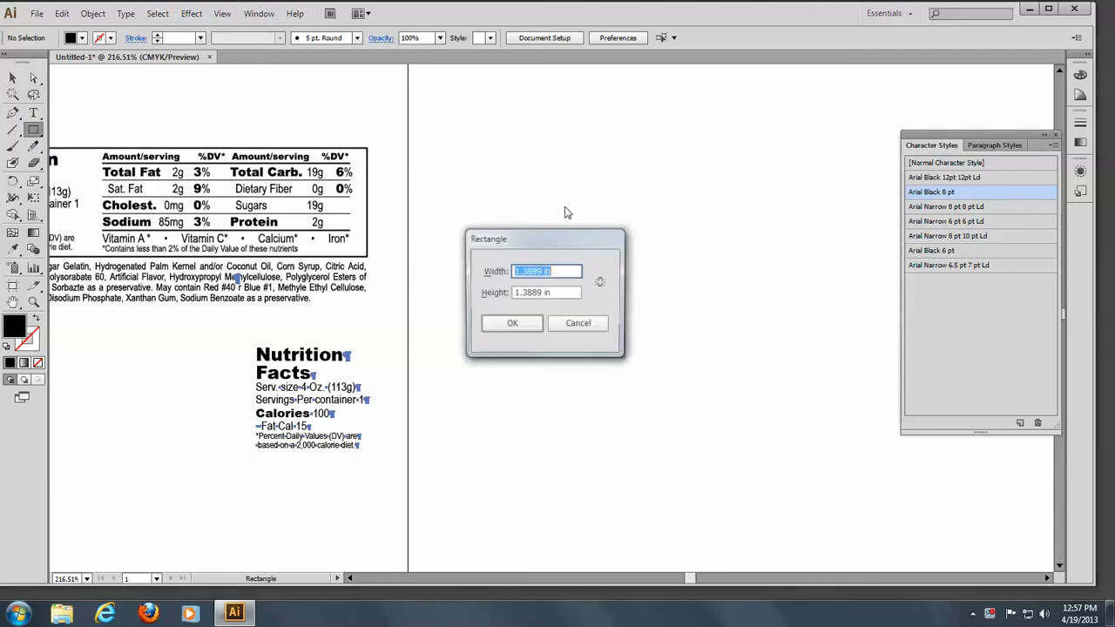
{"action": "left_click", "coordinate": [552, 271]}
{"action": "left_click_drag", "start_coordinate": [552, 271], "coordinate": [437, 277]}
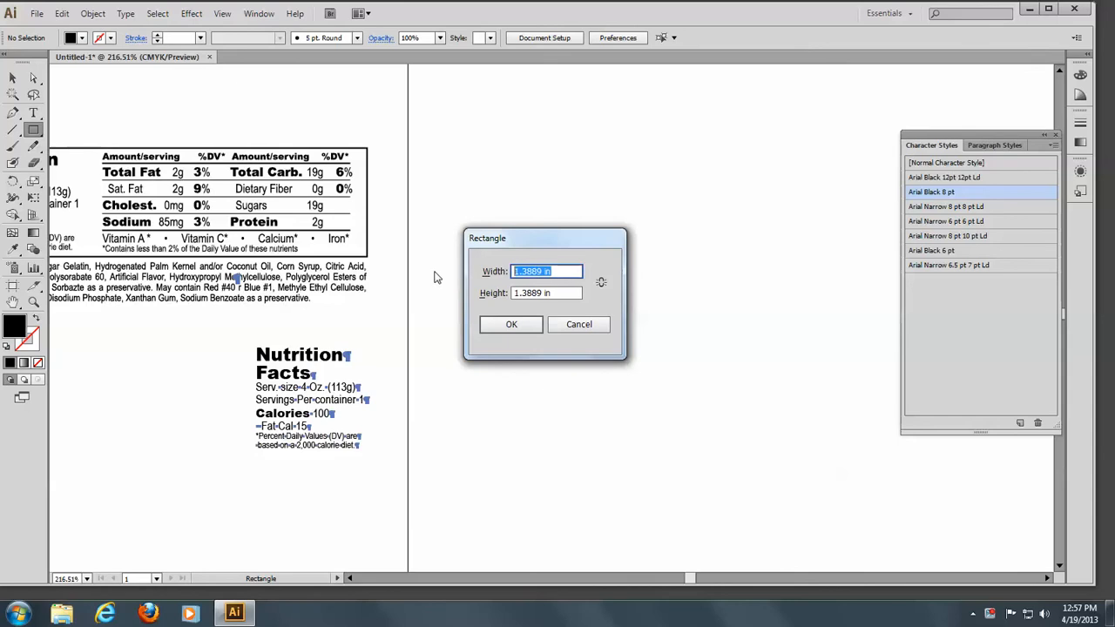
{"action": "type", "text": "14p0"}
{"action": "key", "text": "Tab"}
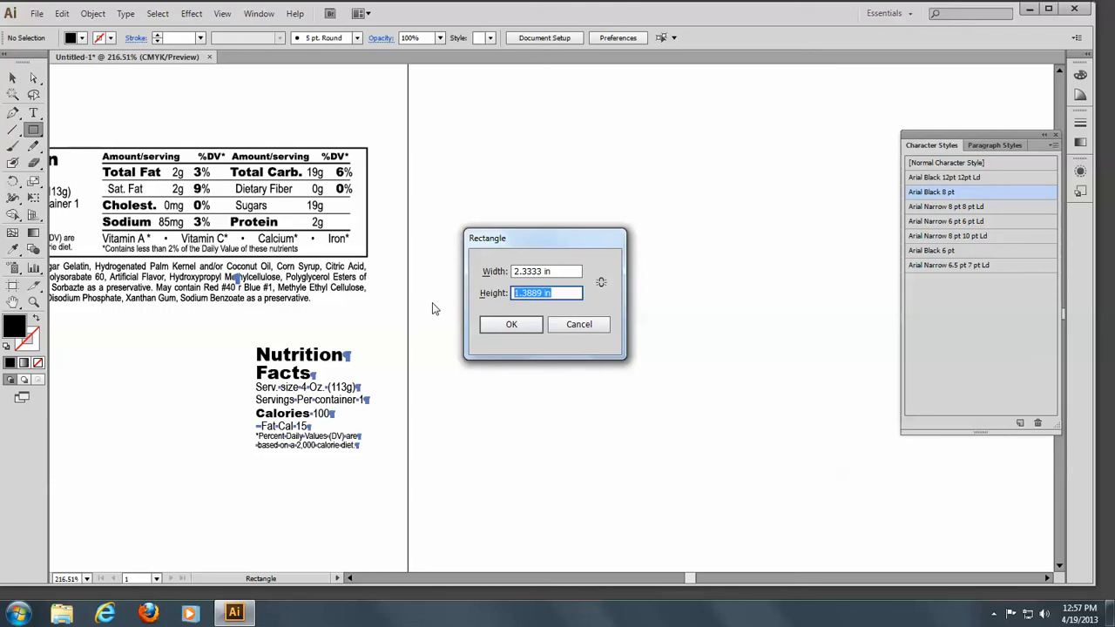
{"action": "type", "text": "6p0"}
{"action": "left_click", "coordinate": [512, 324]}
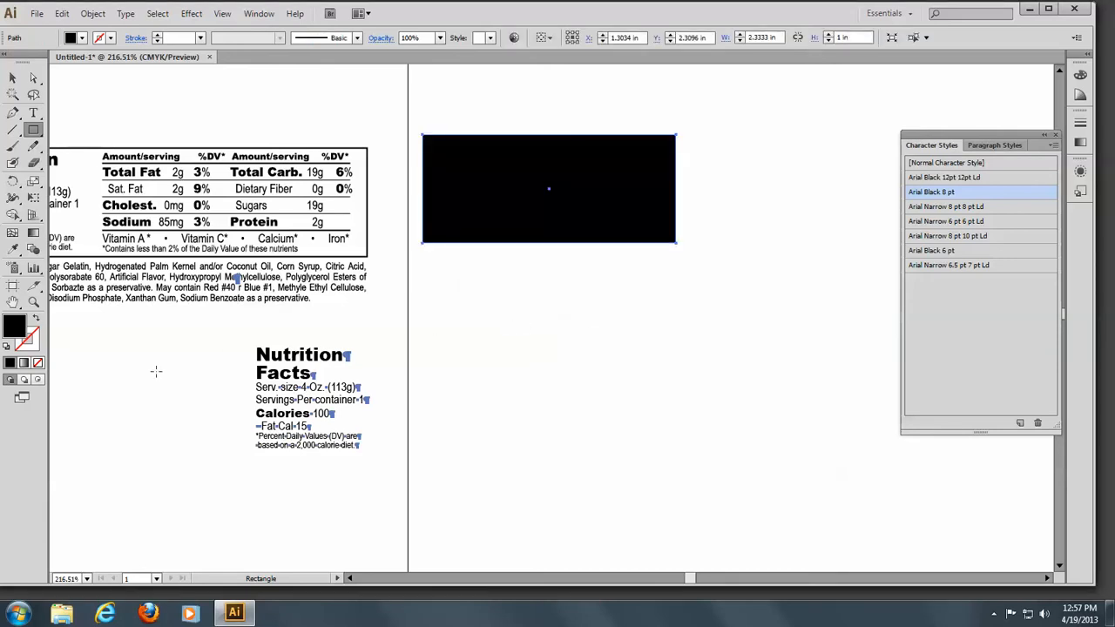
{"action": "left_click", "coordinate": [38, 363]}
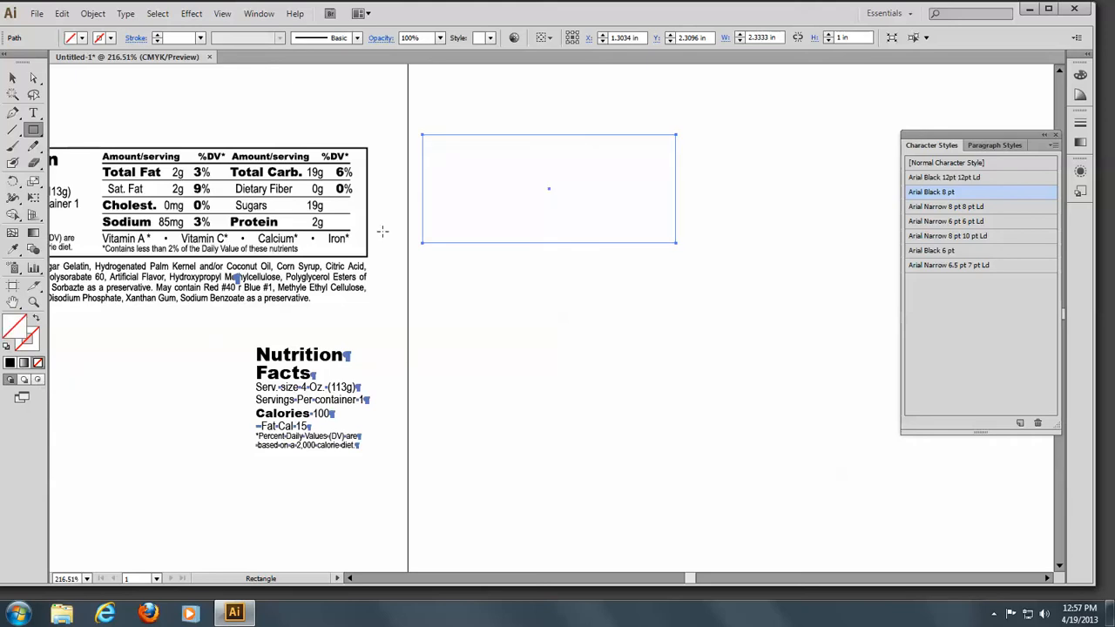
Turn the empty rectangle into a text frame with the Area Type tool.
{"action": "left_click", "coordinate": [34, 114]}
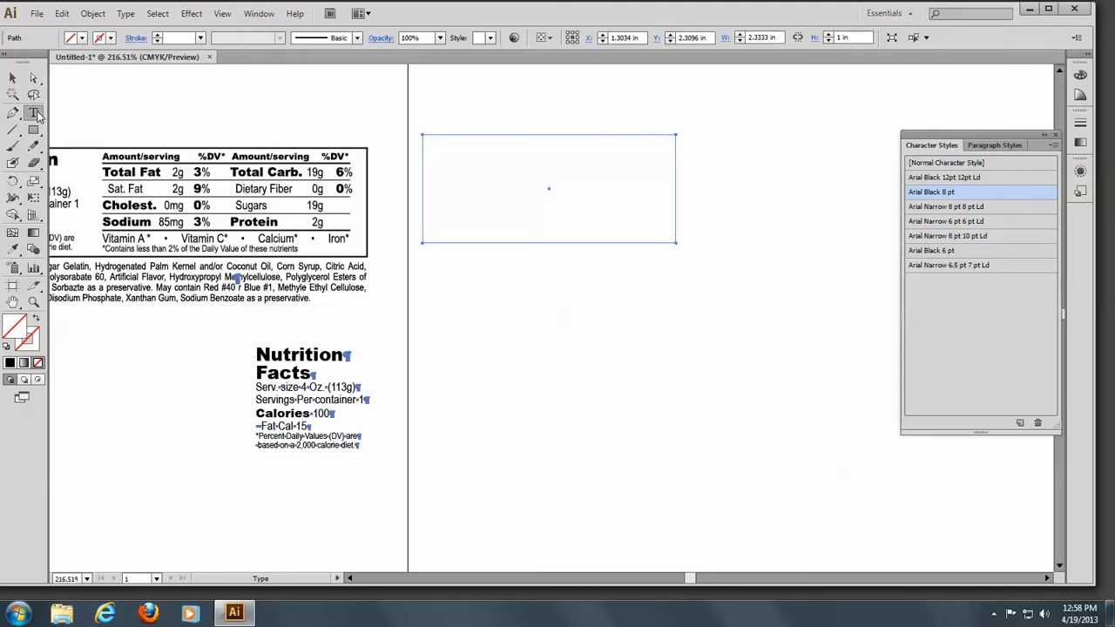
{"action": "left_click", "coordinate": [37, 116]}
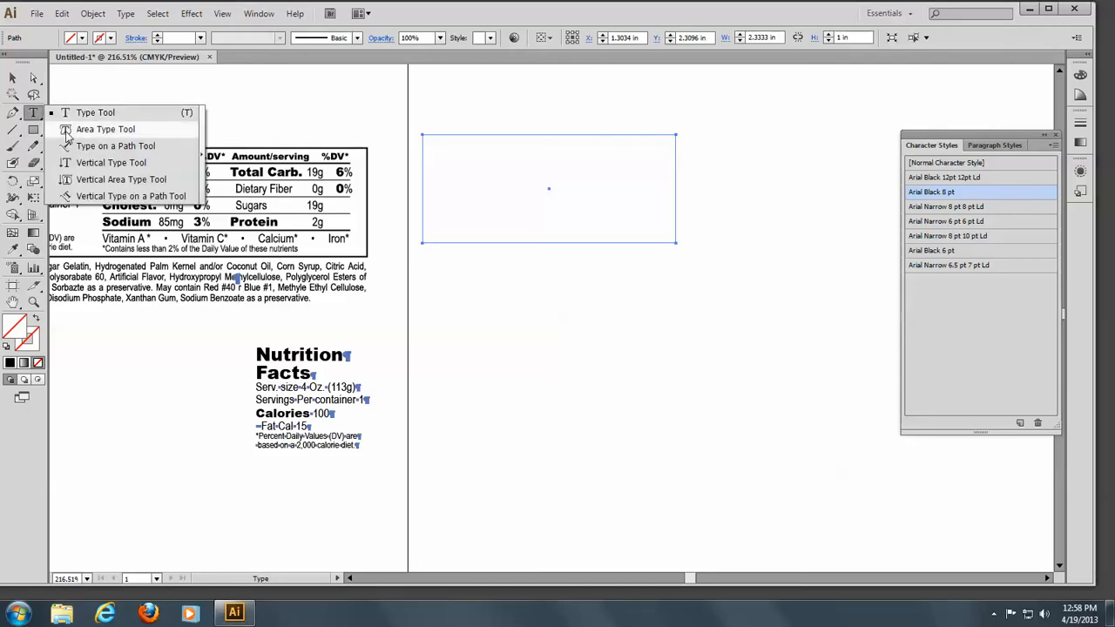
{"action": "left_click", "coordinate": [67, 132]}
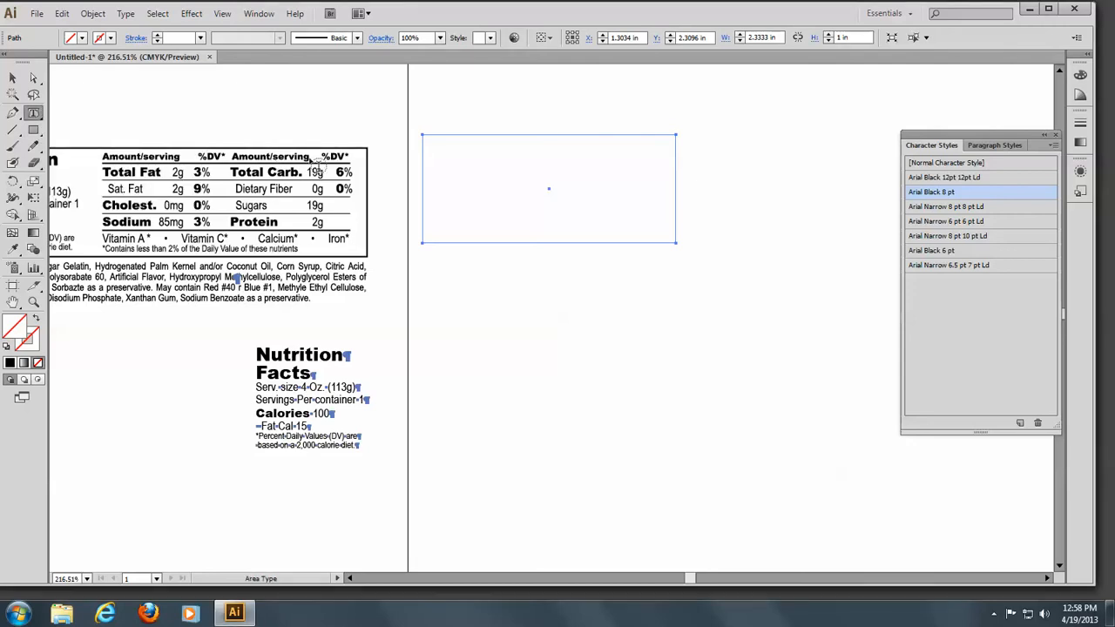
{"action": "left_click", "coordinate": [422, 141]}
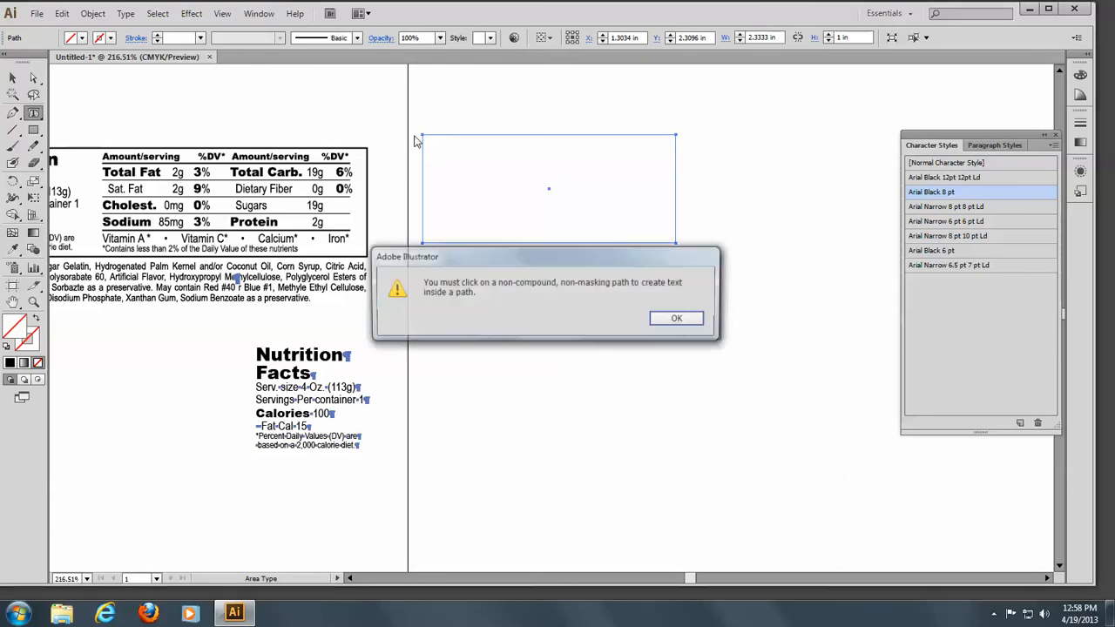
{"action": "left_click", "coordinate": [679, 320]}
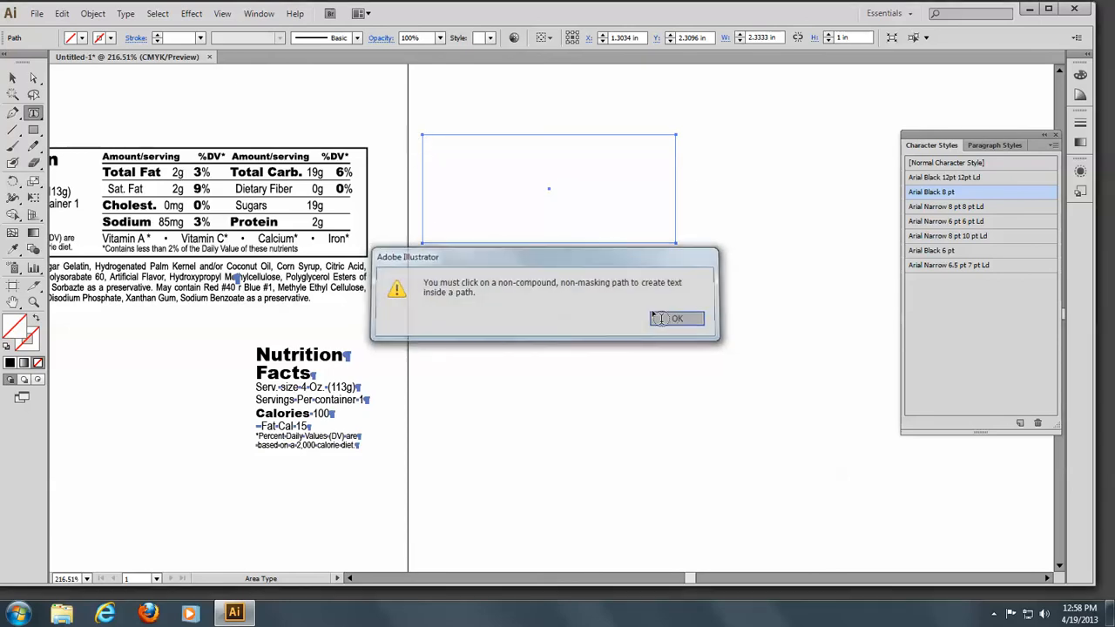
{"action": "left_click", "coordinate": [422, 142]}
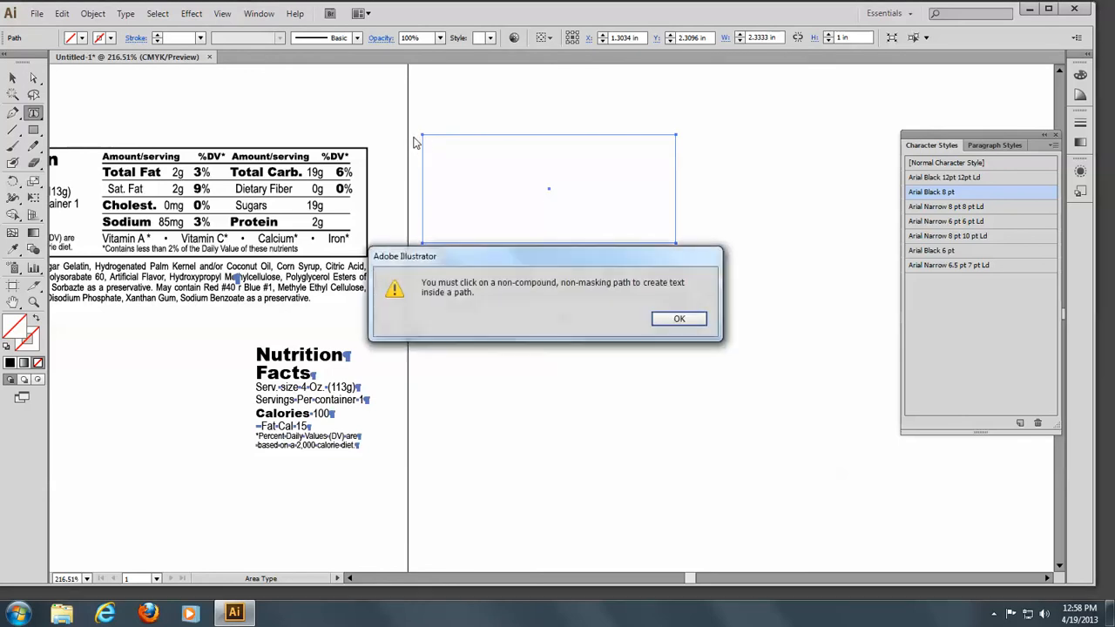
{"action": "left_click", "coordinate": [688, 320]}
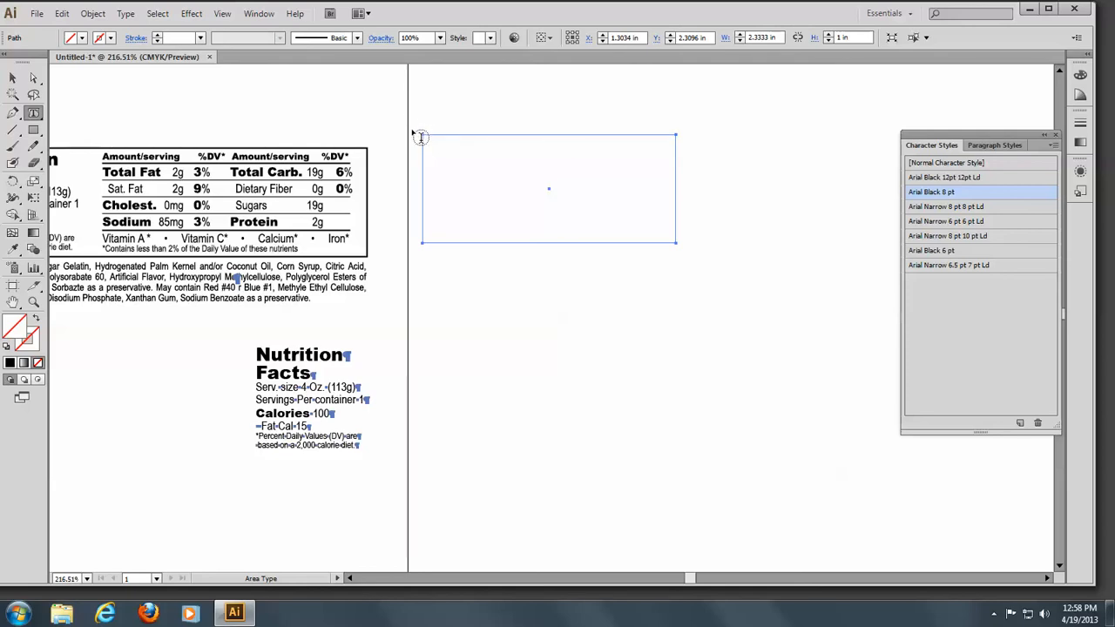
{"action": "left_click", "coordinate": [421, 137]}
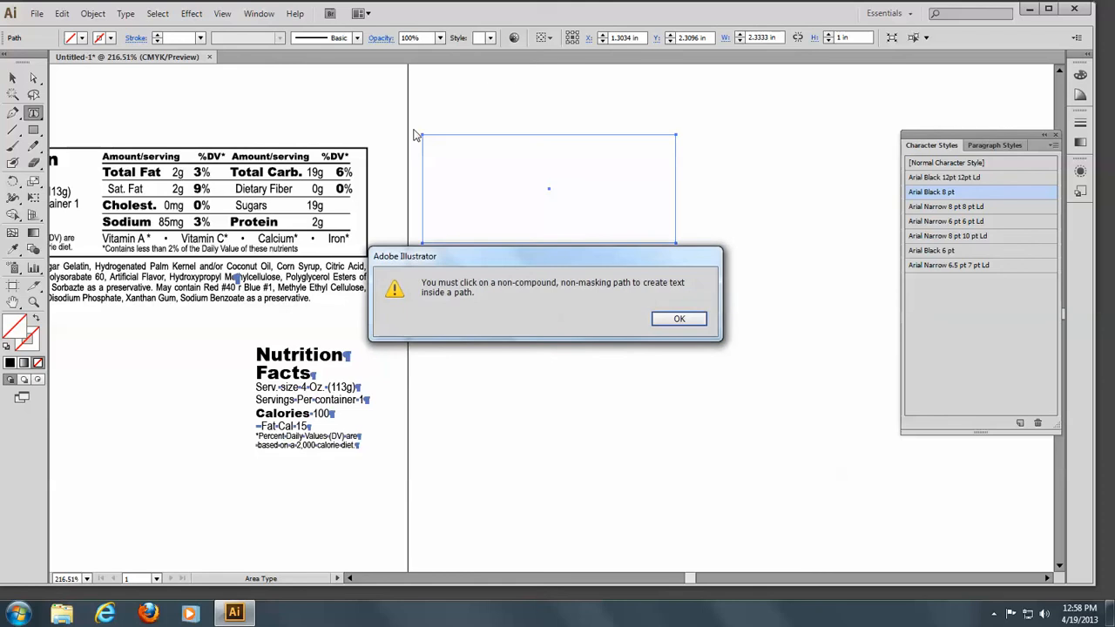
{"action": "left_click", "coordinate": [682, 319]}
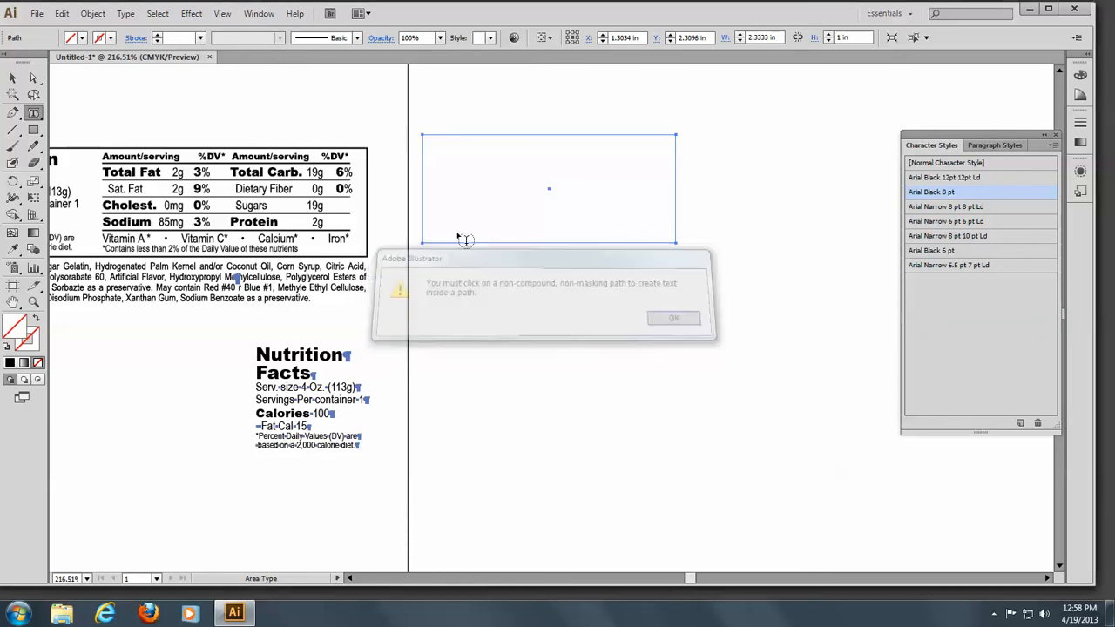
{"action": "left_click", "coordinate": [423, 193]}
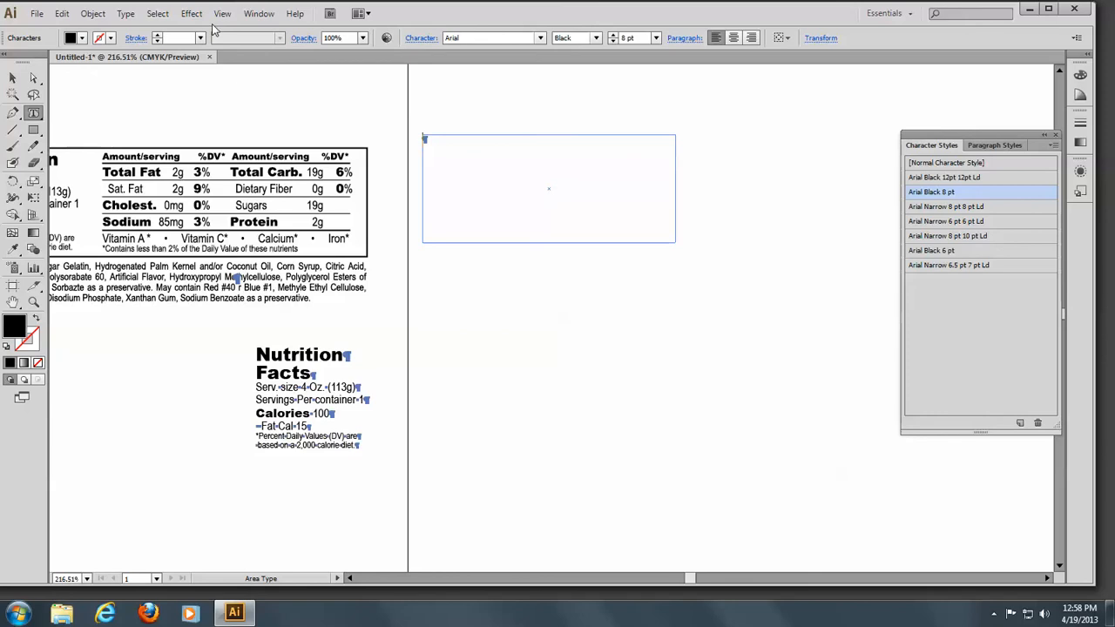
Show the Tabs ruler and align it with the new text frame.
{"action": "left_click", "coordinate": [265, 15]}
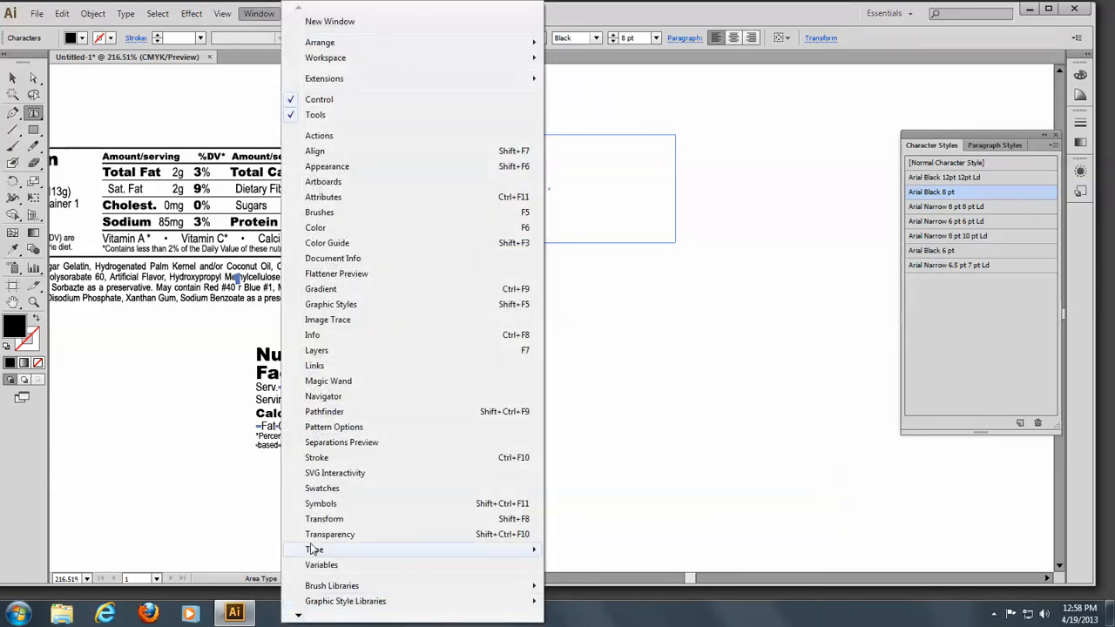
{"action": "mouse_move", "coordinate": [319, 551]}
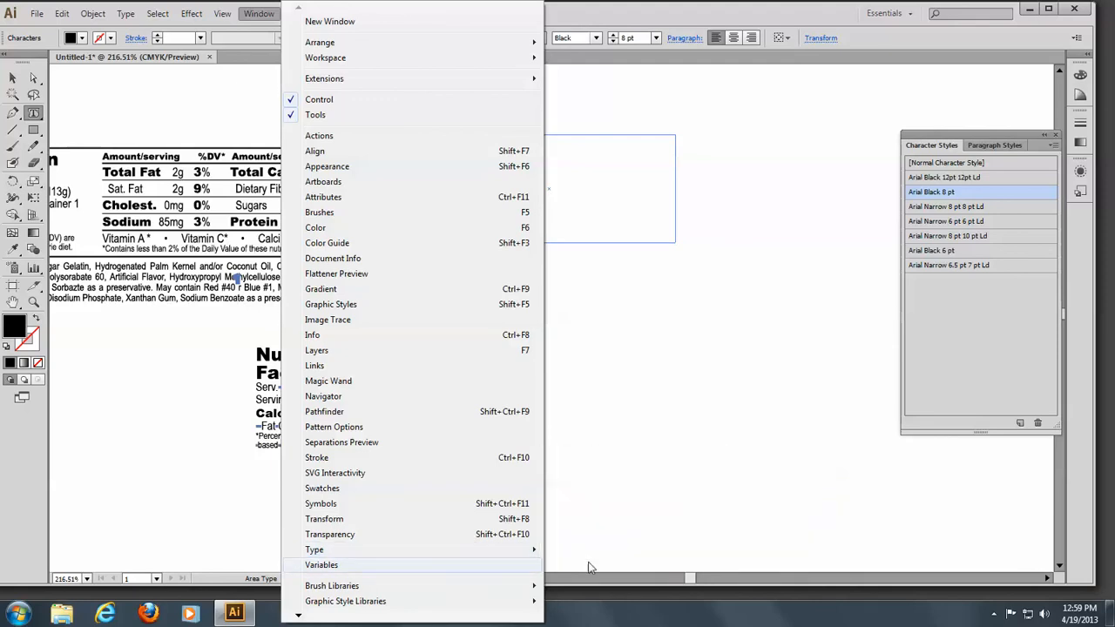
{"action": "mouse_move", "coordinate": [533, 549]}
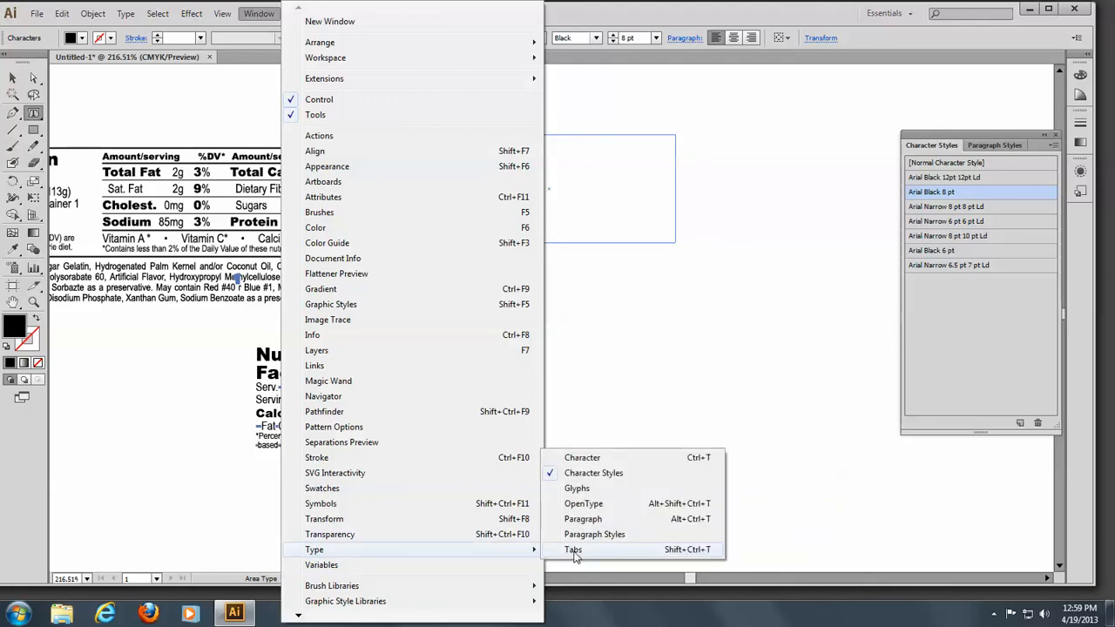
{"action": "left_click", "coordinate": [573, 549]}
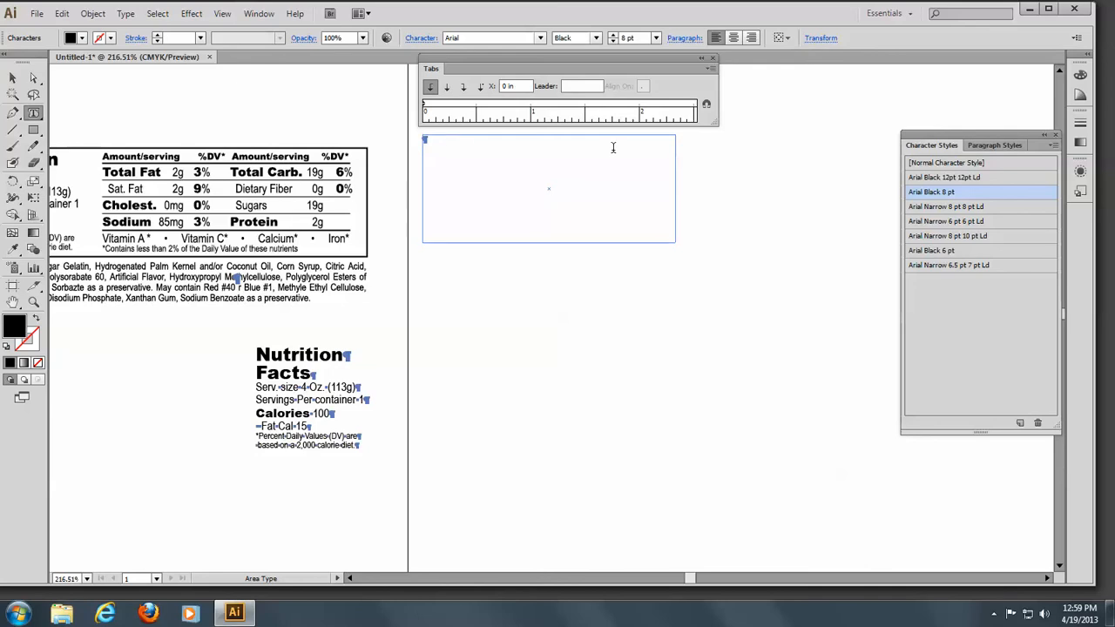
{"action": "left_click", "coordinate": [707, 106]}
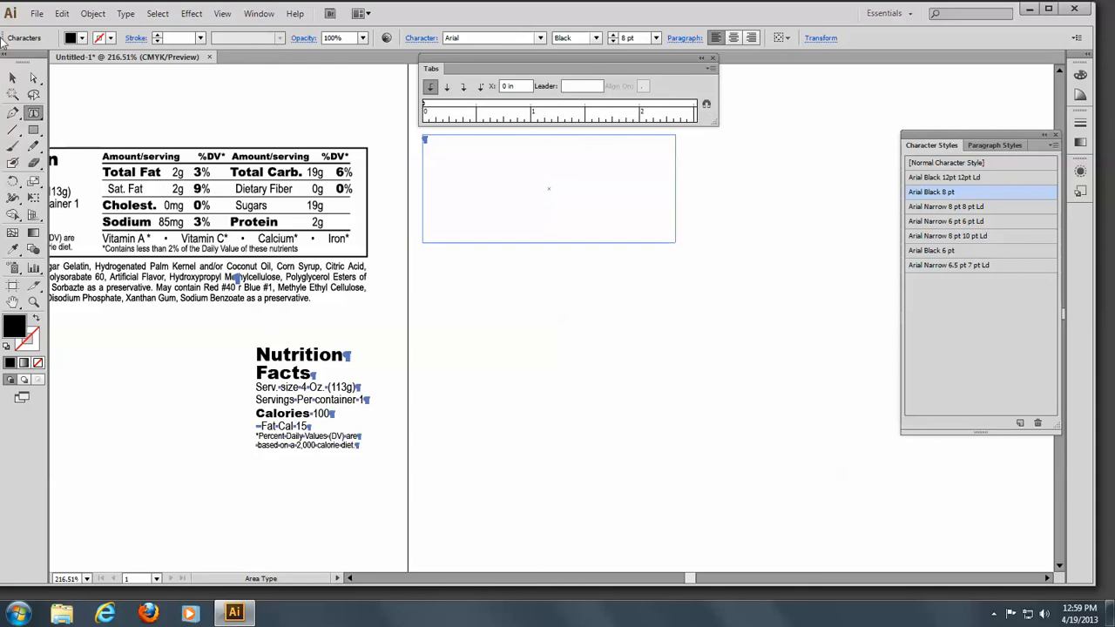
Set the general units preference to Picas.
{"action": "left_click", "coordinate": [61, 13]}
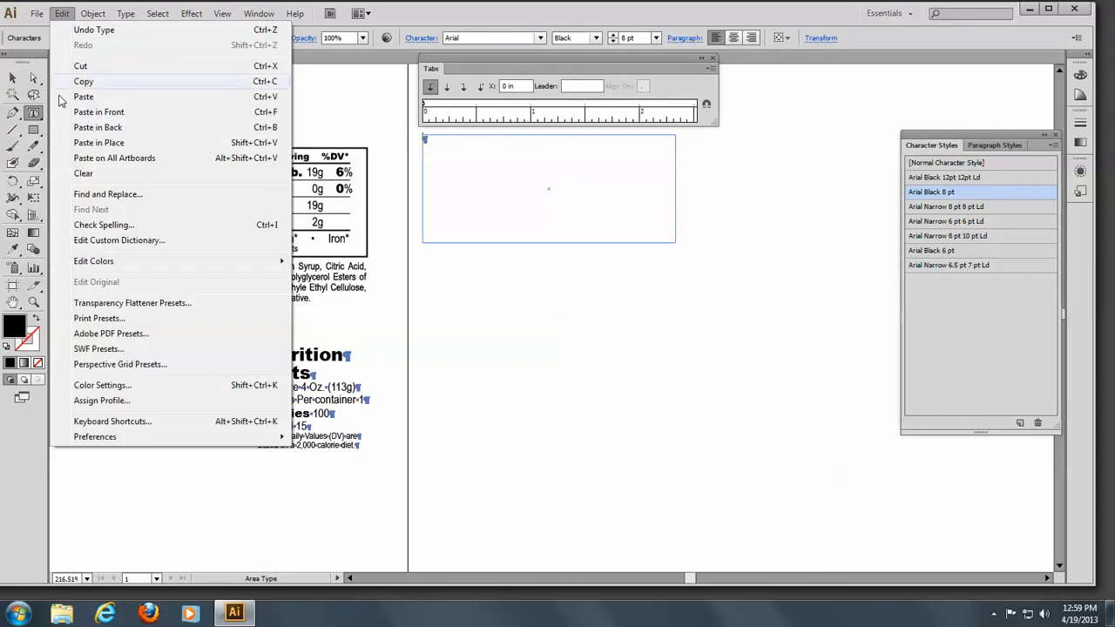
{"action": "mouse_move", "coordinate": [113, 446]}
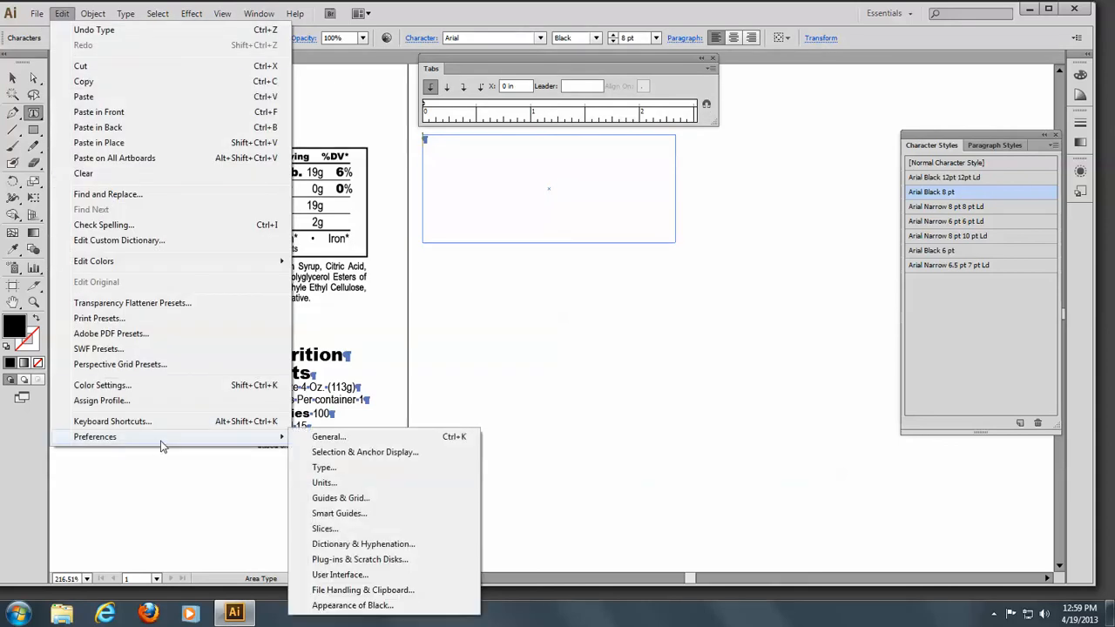
{"action": "left_click", "coordinate": [326, 485]}
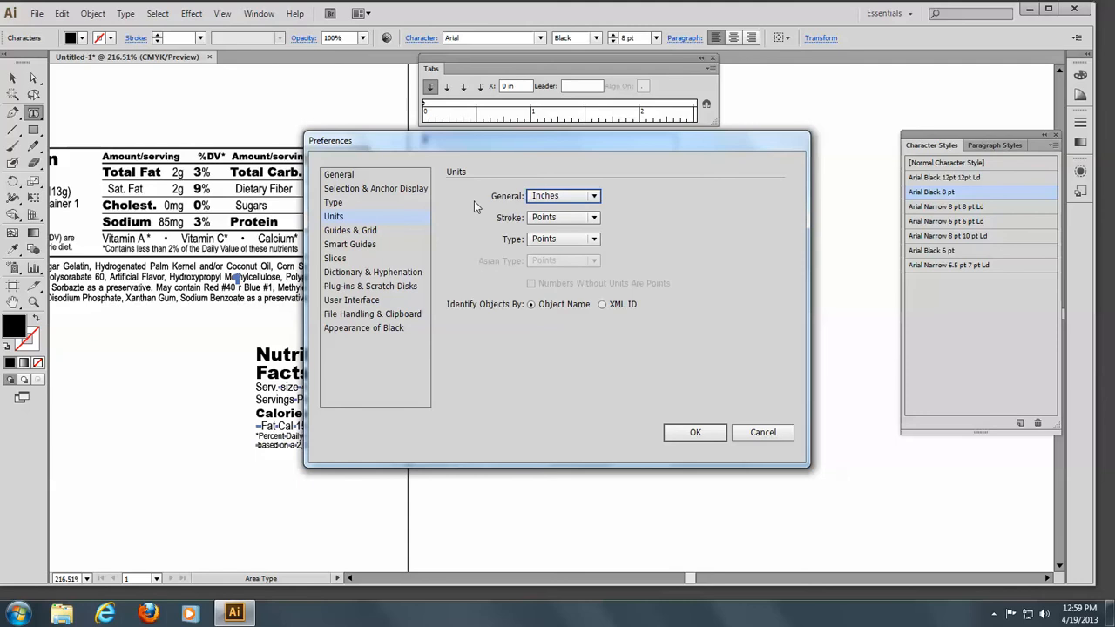
{"action": "left_click", "coordinate": [596, 197]}
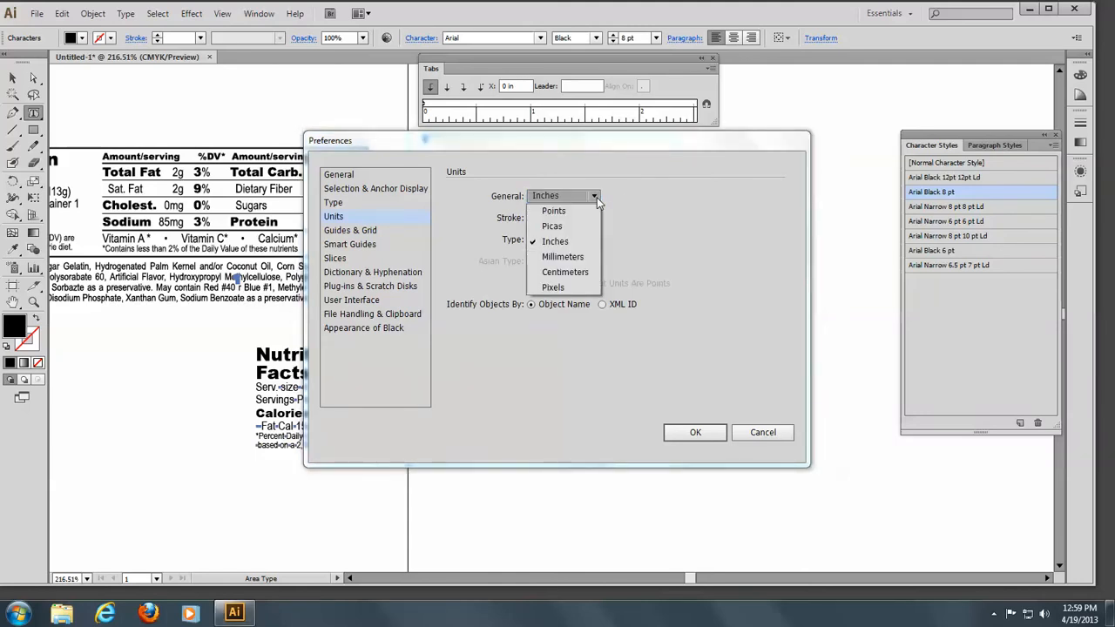
{"action": "left_click", "coordinate": [558, 226]}
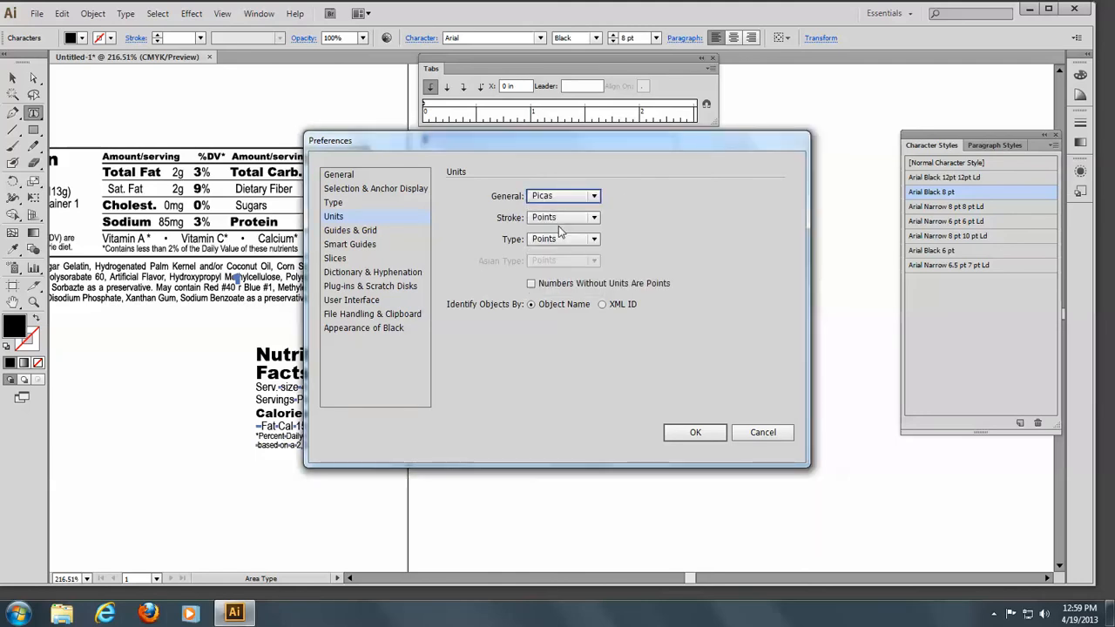
{"action": "left_click", "coordinate": [704, 438]}
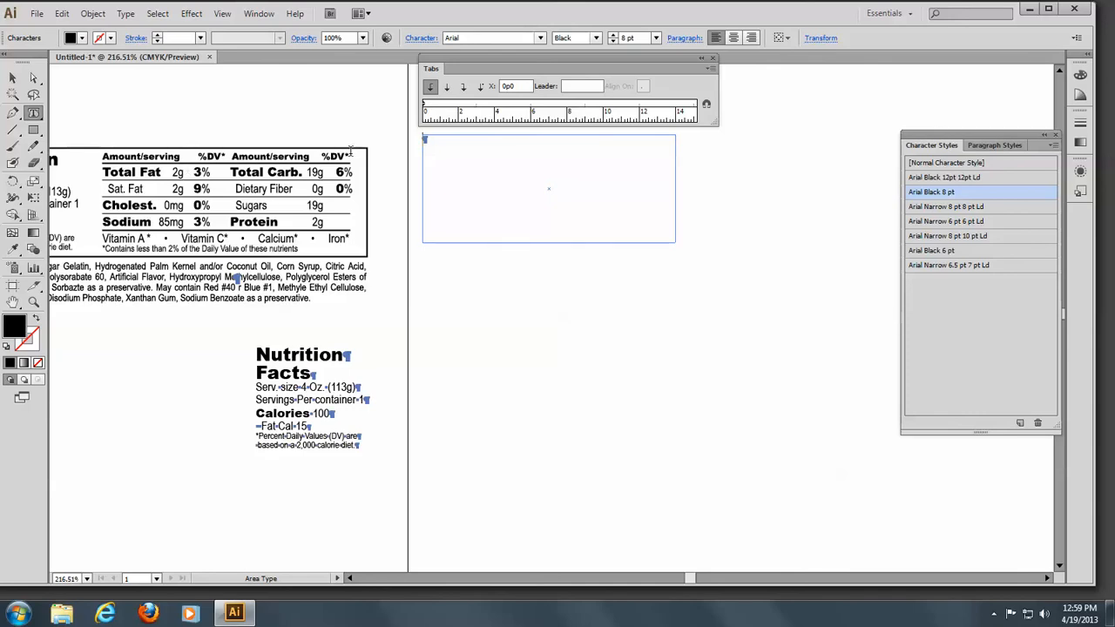
Add a tab stop at 4p6 for the text frame and make it right-justified.
{"action": "left_click", "coordinate": [486, 103]}
{"action": "double_click", "coordinate": [505, 86]}
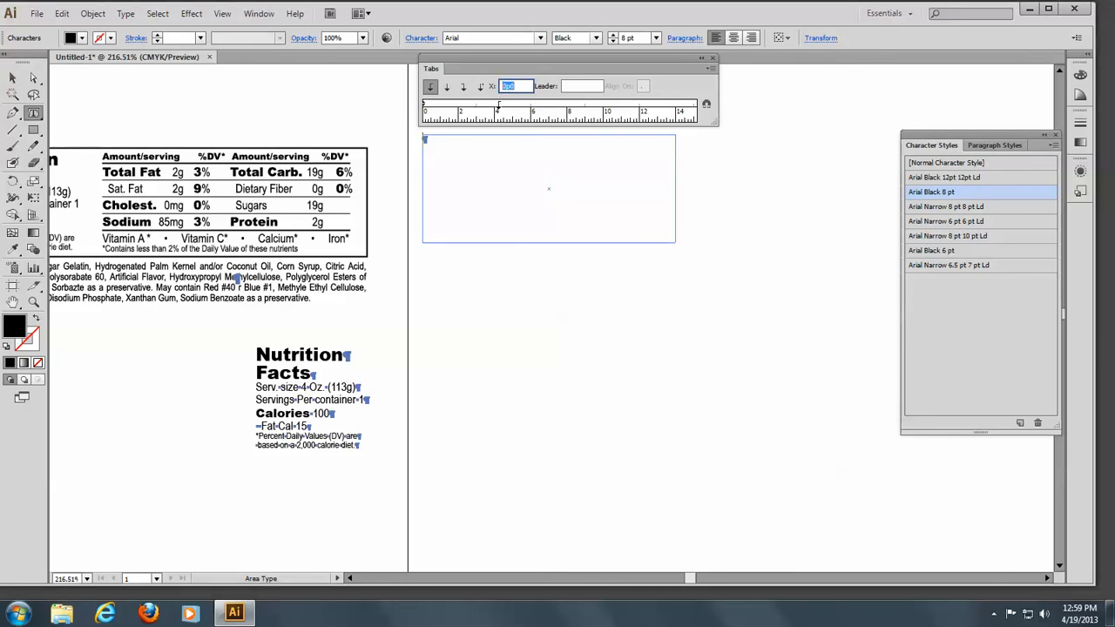
{"action": "type", "text": "4"}
{"action": "key", "text": "Return"}
{"action": "left_click", "coordinate": [502, 103]}
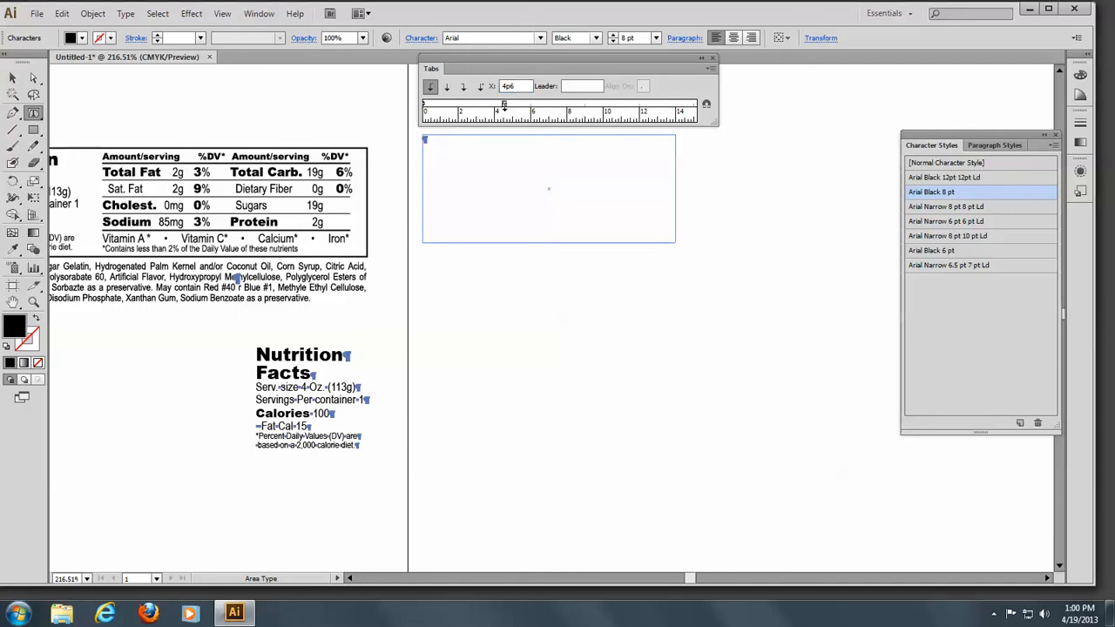
{"action": "left_click", "coordinate": [464, 90]}
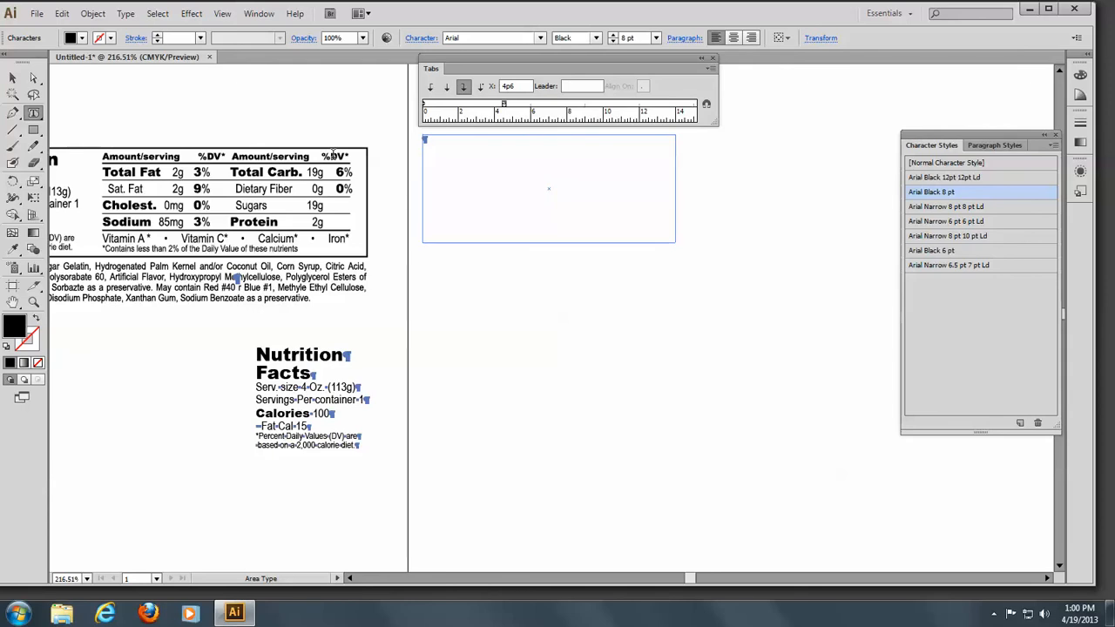
Add a second right-justified tab stop at 6p0.
{"action": "left_click", "coordinate": [530, 104]}
{"action": "double_click", "coordinate": [521, 86]}
{"action": "type", "text": "6"}
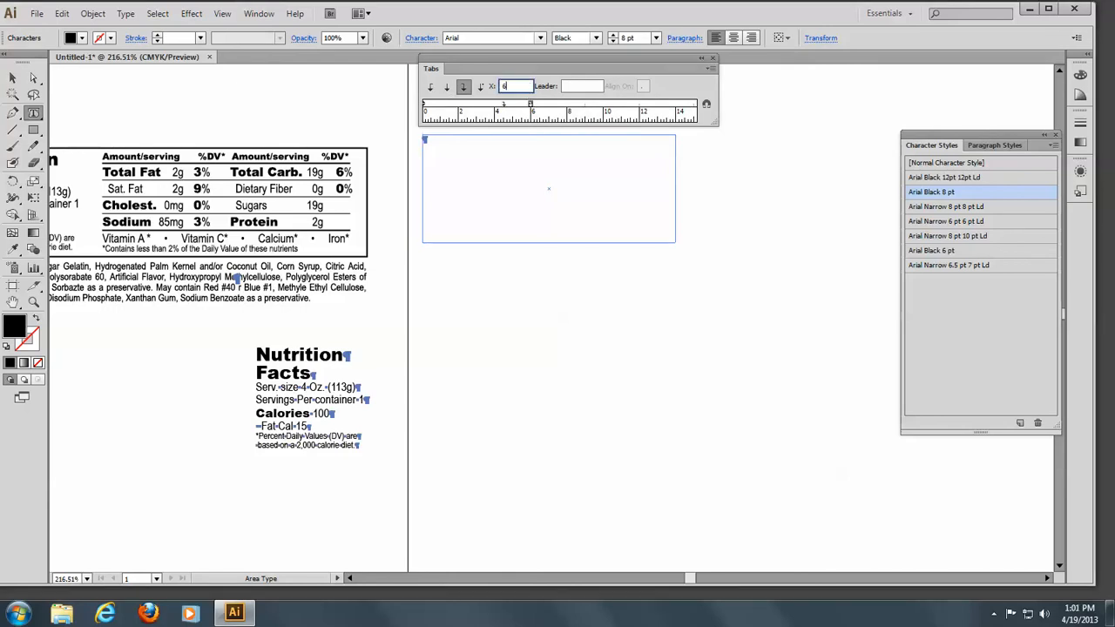
{"action": "type", "text": "p0"}
{"action": "key", "text": "Return"}
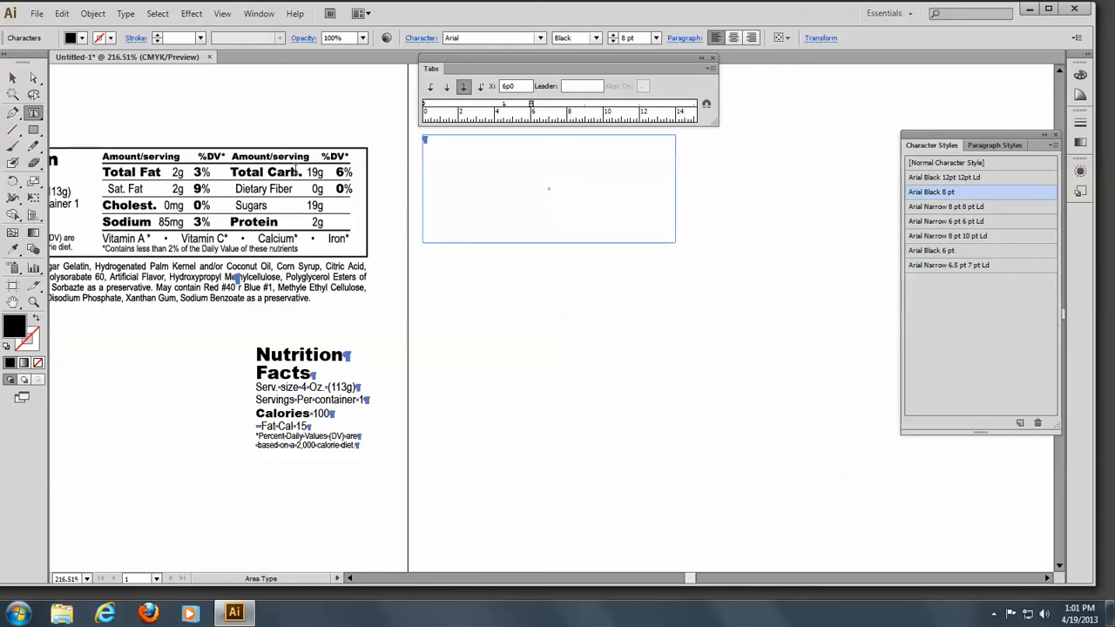
Add a left-justified tab stop at 7p3 for the text frame.
{"action": "left_click", "coordinate": [549, 103]}
{"action": "left_click", "coordinate": [429, 91]}
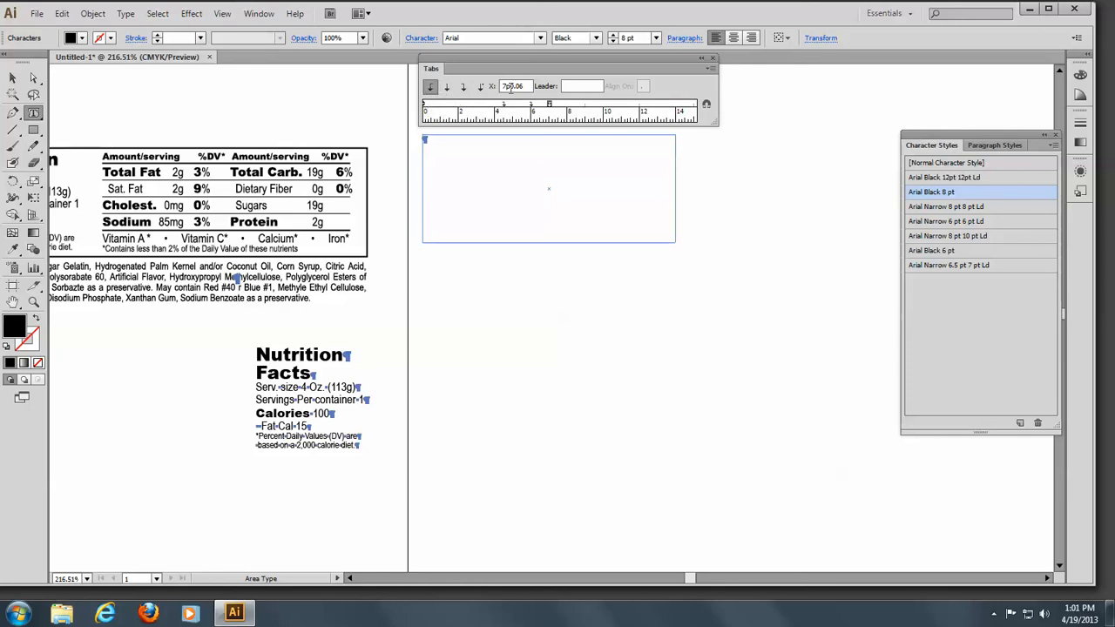
{"action": "left_click_drag", "start_coordinate": [524, 87], "coordinate": [512, 87]}
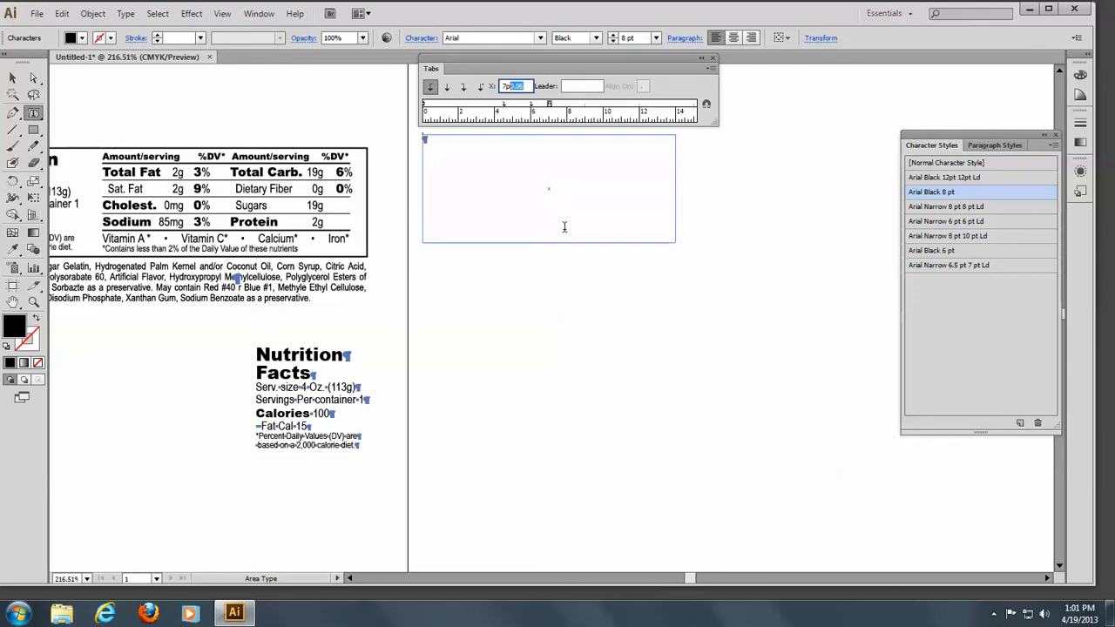
{"action": "type", "text": "3"}
Add a tab stop at 12p3 for the text frame and make it right-justified.
{"action": "left_click", "coordinate": [634, 106]}
{"action": "left_click", "coordinate": [645, 104]}
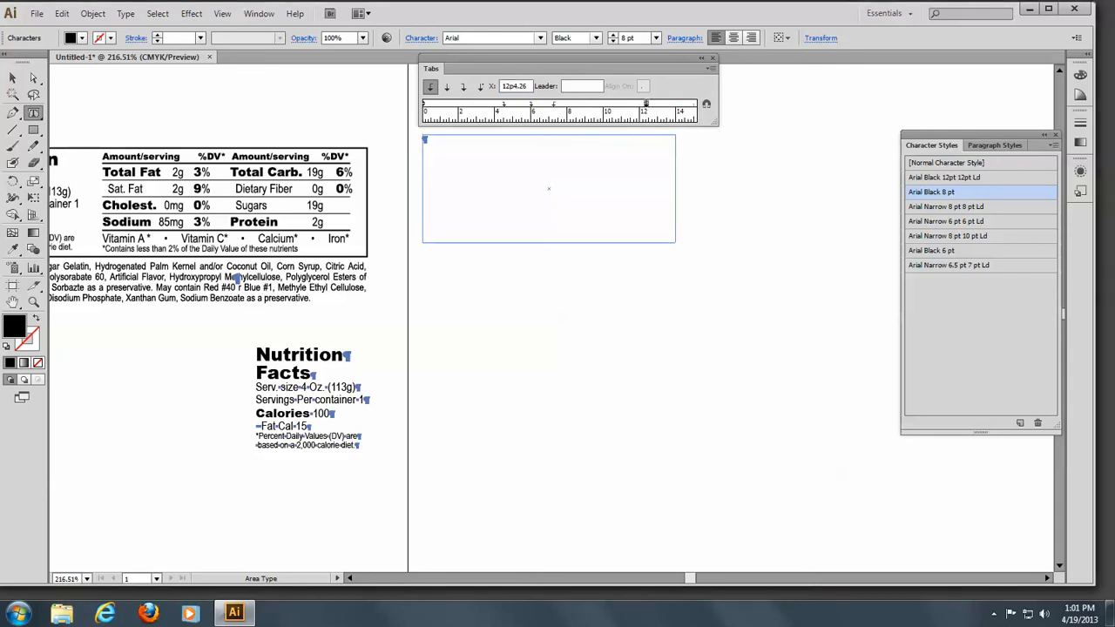
{"action": "left_click", "coordinate": [528, 85]}
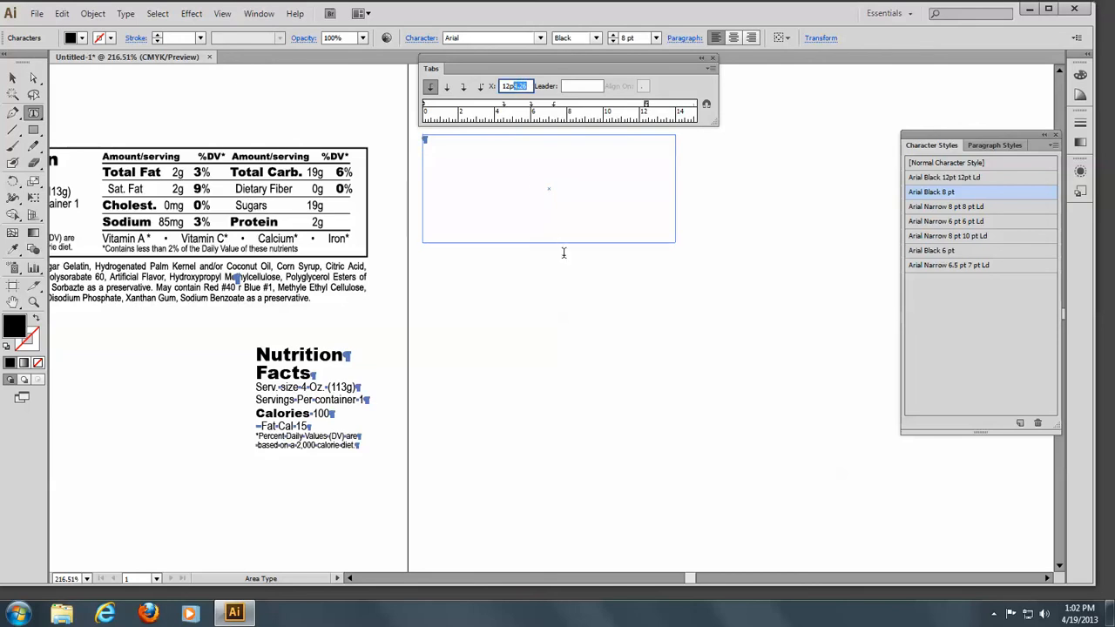
{"action": "type", "text": "12p3"}
{"action": "left_click", "coordinate": [465, 87]}
Add a final right-justified tab stop at 13p11, near the frame's far edge.
{"action": "left_click", "coordinate": [660, 104]}
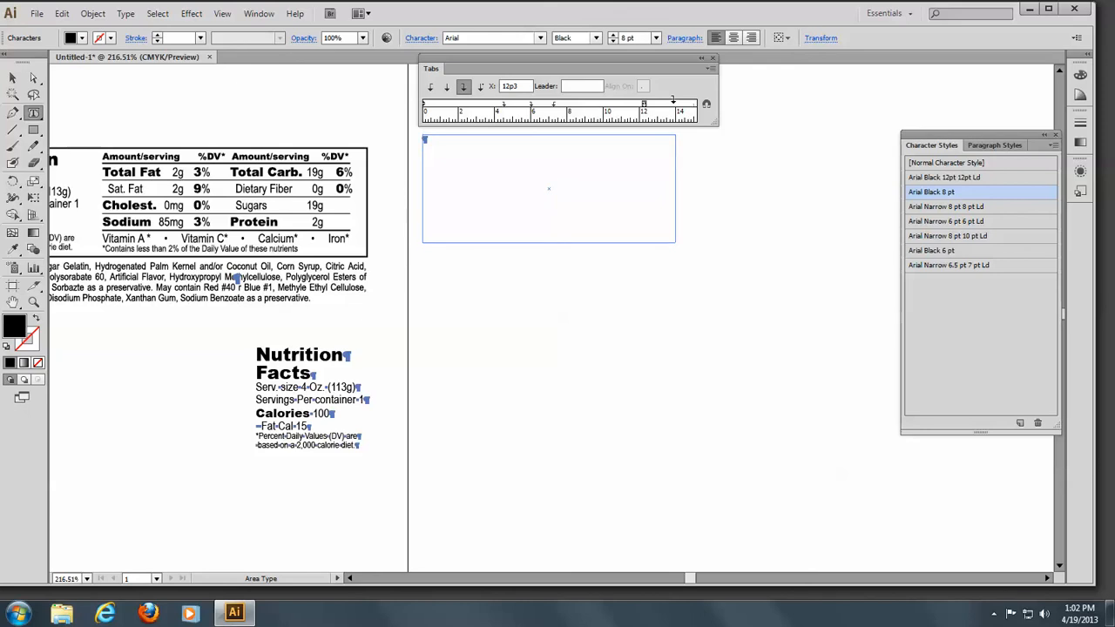
{"action": "left_click", "coordinate": [674, 102]}
{"action": "double_click", "coordinate": [526, 86]}
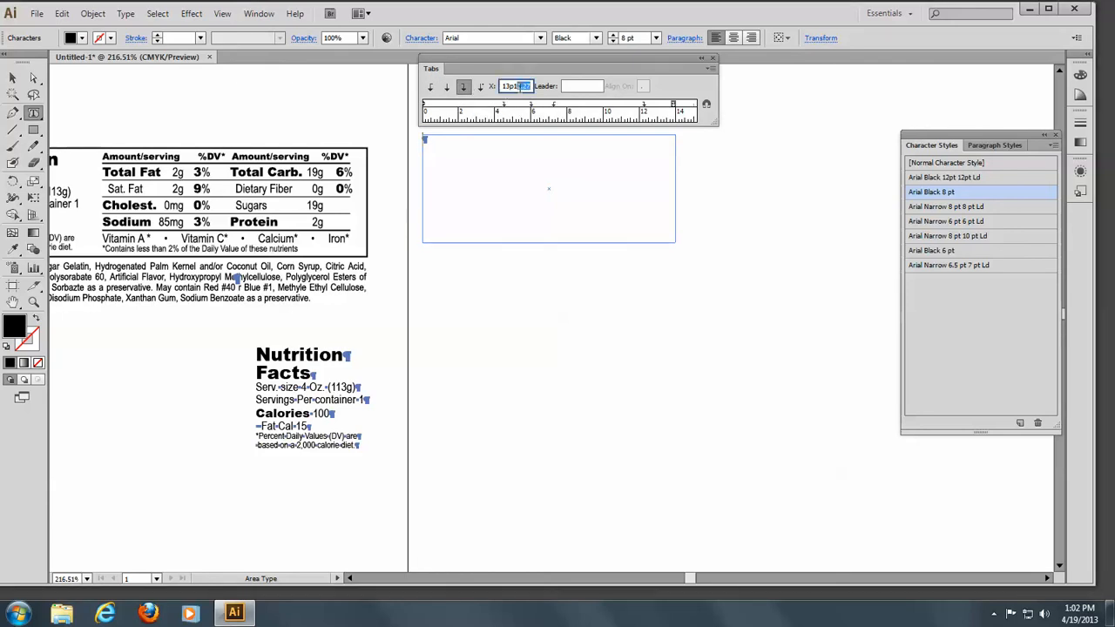
{"action": "left_click_drag", "start_coordinate": [525, 86], "coordinate": [515, 93]}
{"action": "type", "text": "11"}
Choose the Arial Narrow 8 pt 10 pt Ld character style for the frame and enter the heading "Amount/serving" in it.
{"action": "left_click", "coordinate": [12, 77]}
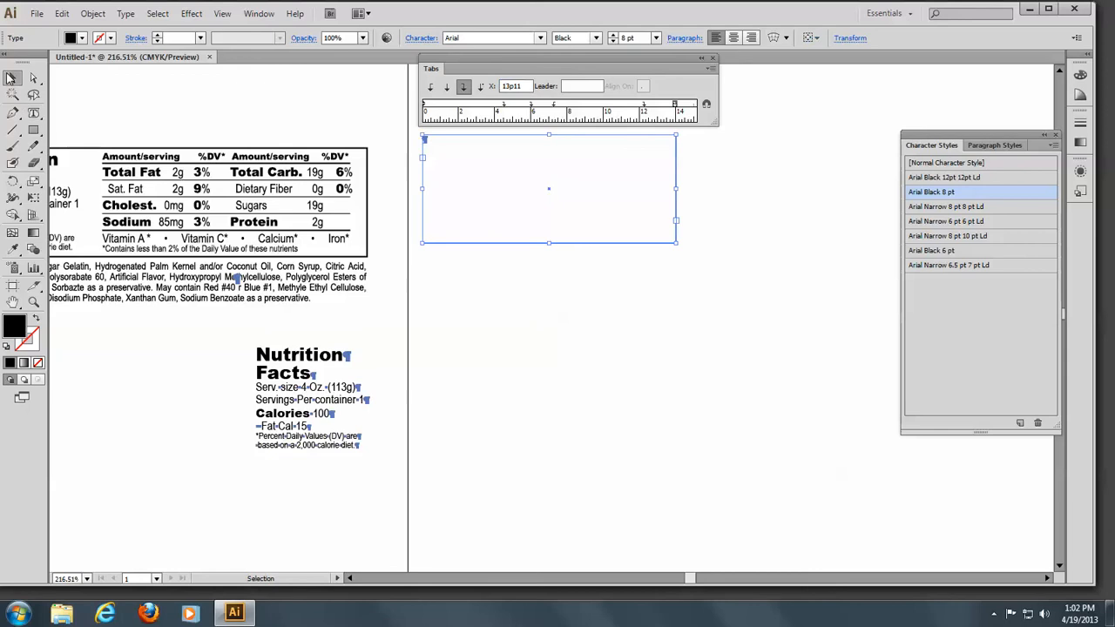
{"action": "left_click", "coordinate": [33, 113]}
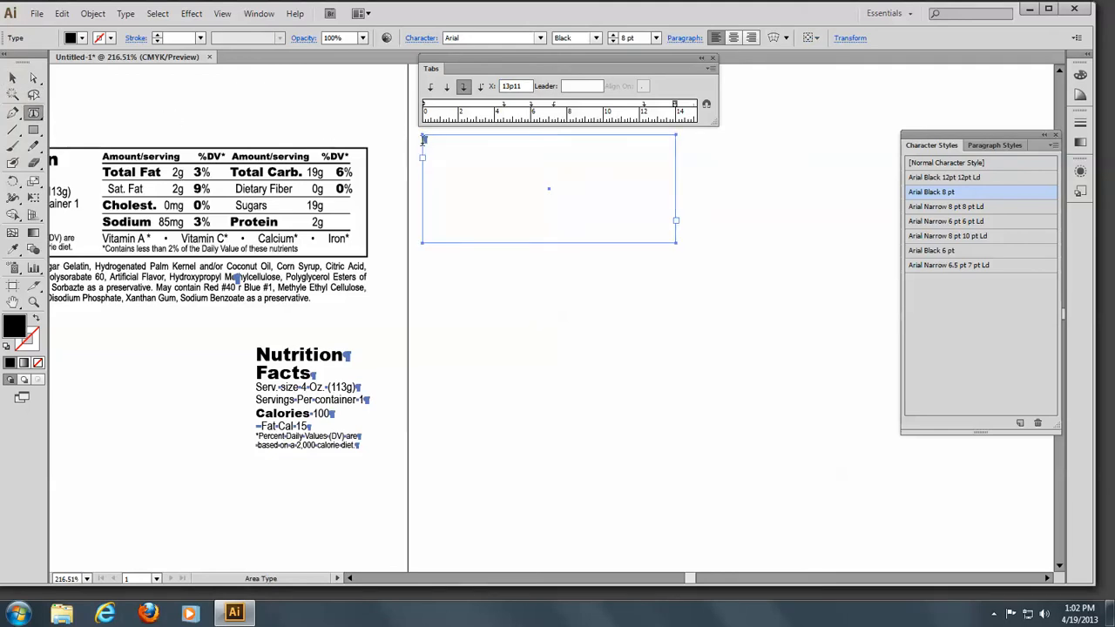
{"action": "left_click", "coordinate": [936, 239]}
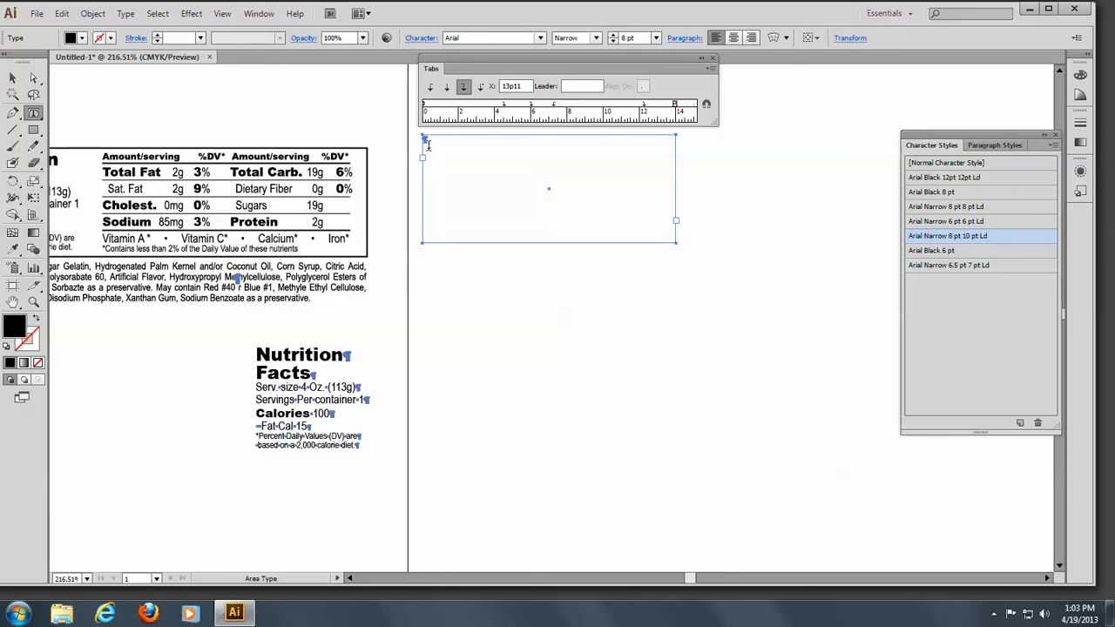
{"action": "key", "text": "m"}
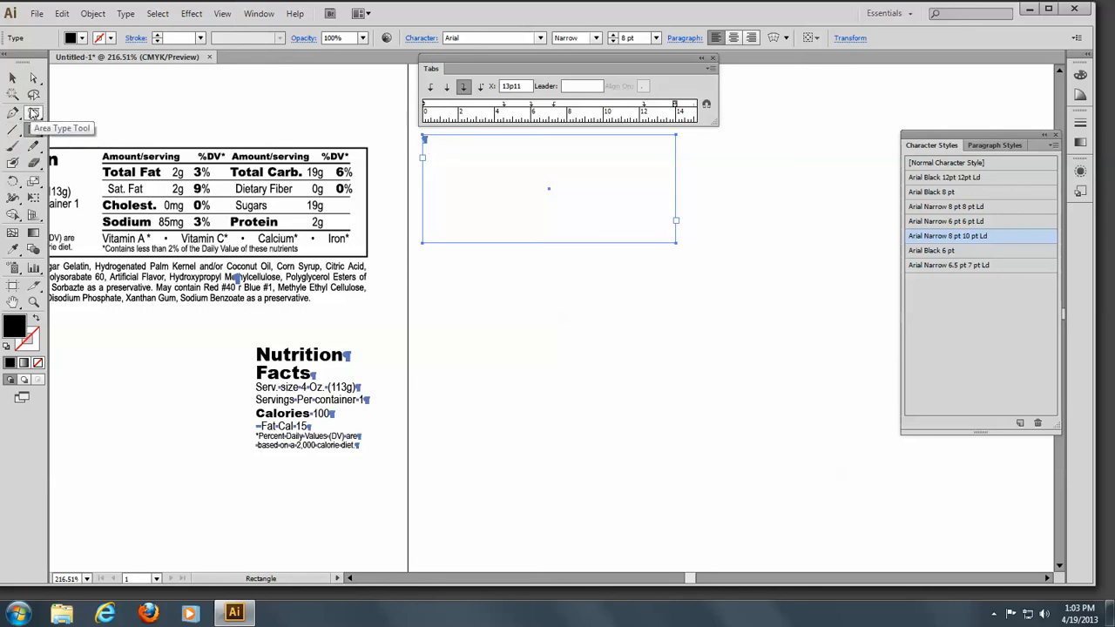
{"action": "left_click", "coordinate": [33, 112]}
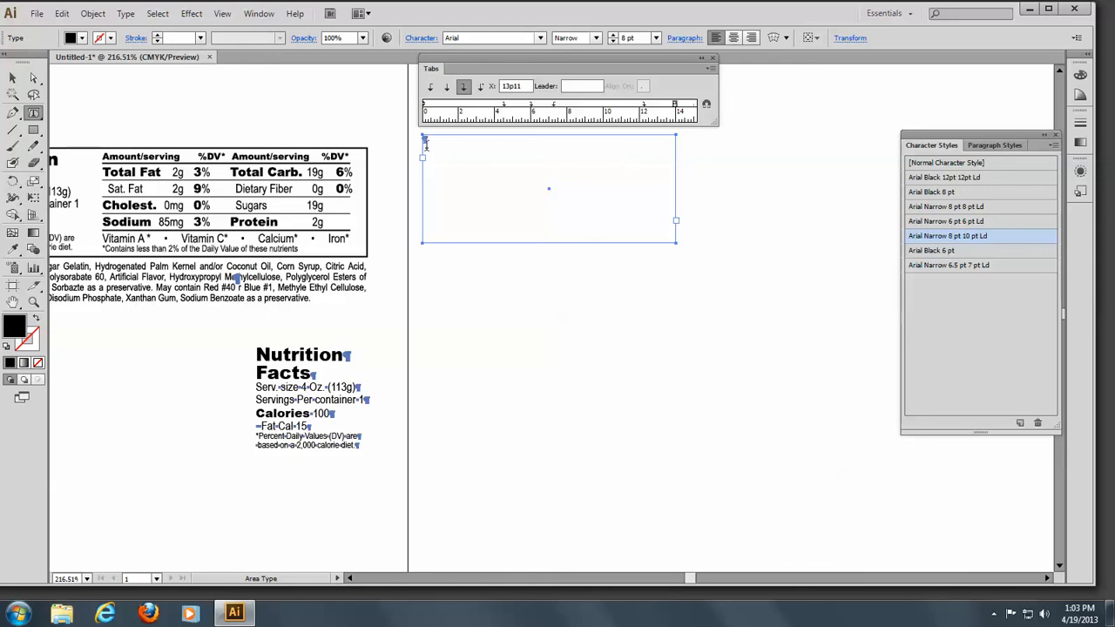
{"action": "left_click", "coordinate": [427, 139]}
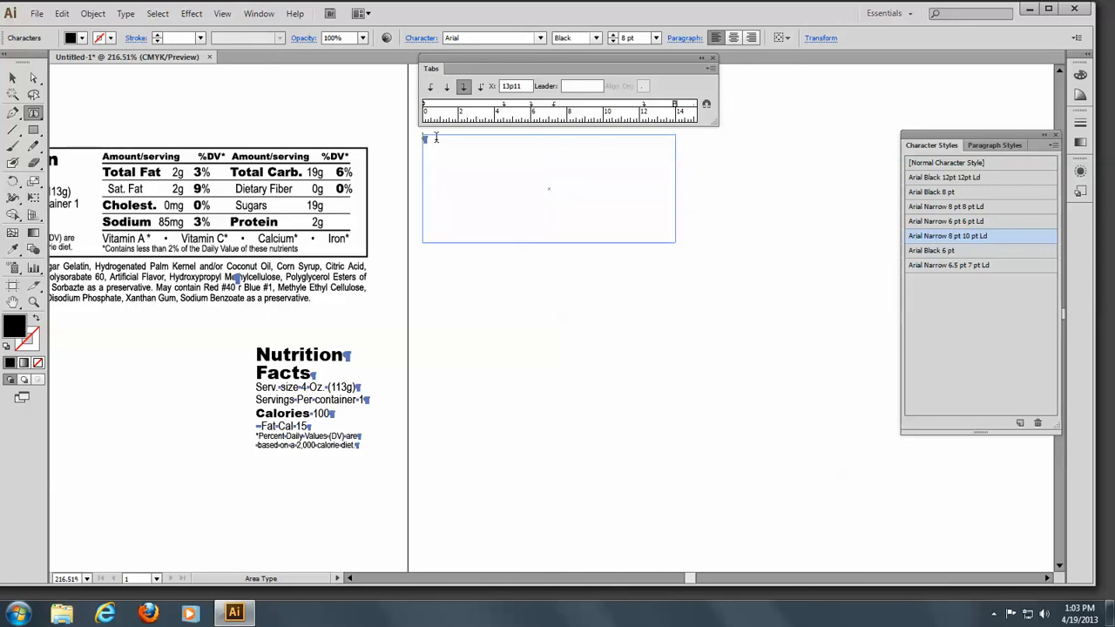
{"action": "type", "text": "Amount/serving"}
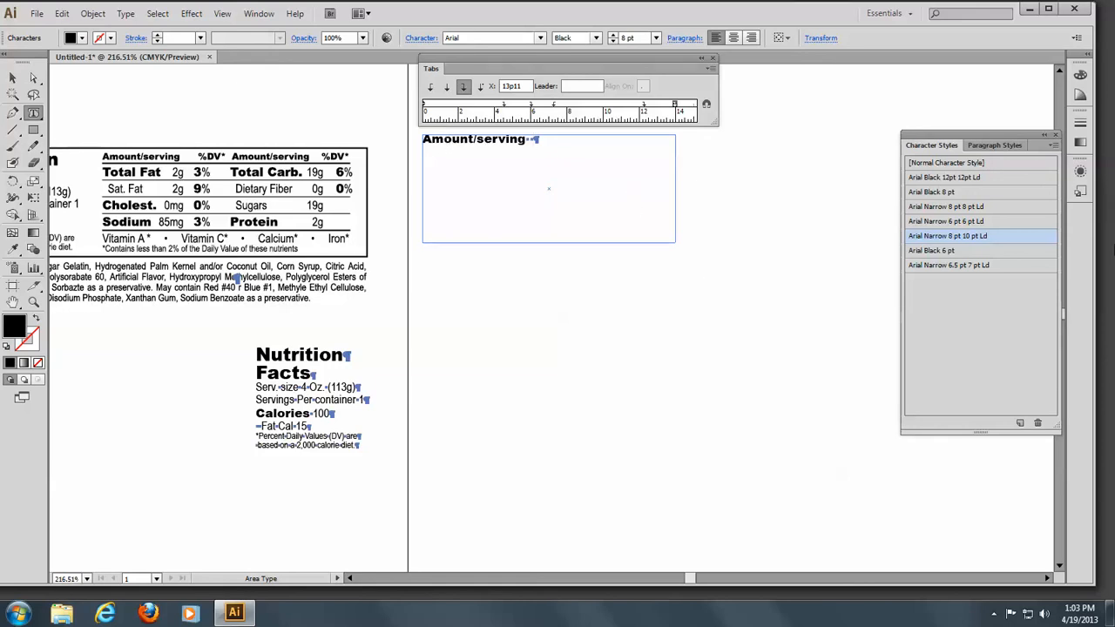
Review the basic character formats of the Arial Narrow 8 pt 10 pt Ld style and apply it to the "Amount/serving" text.
{"action": "left_click", "coordinate": [965, 244]}
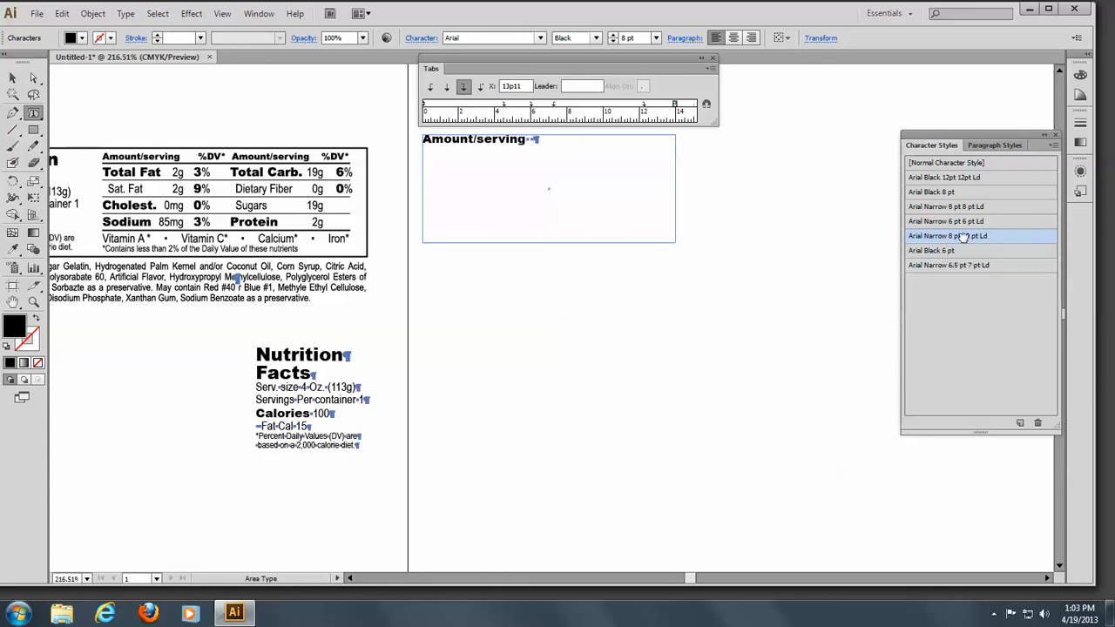
{"action": "left_click", "coordinate": [1053, 146]}
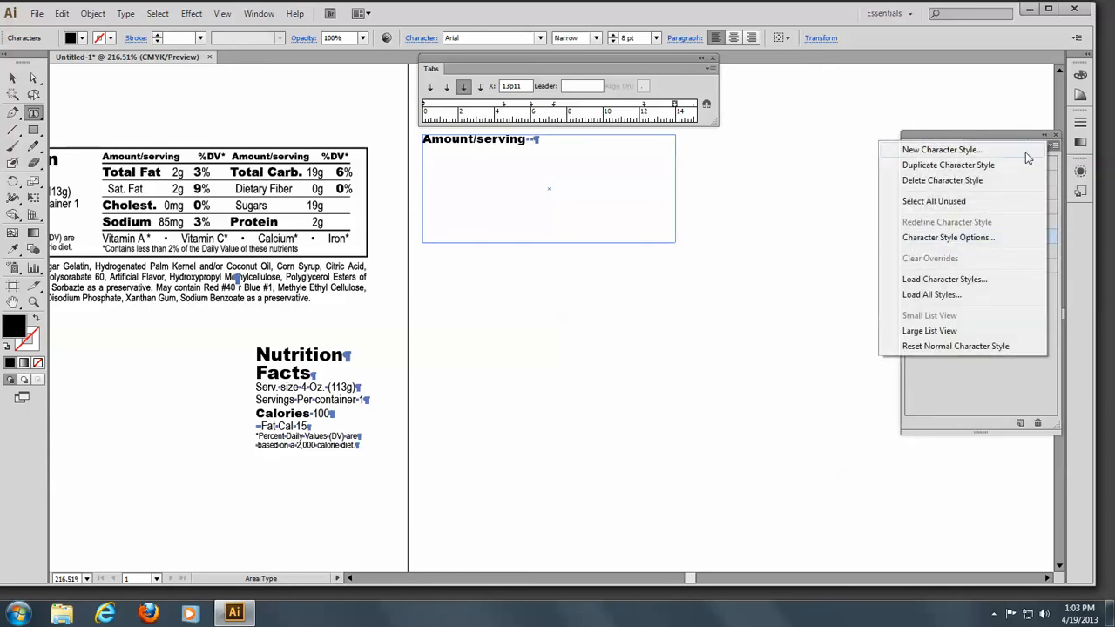
{"action": "left_click", "coordinate": [982, 237]}
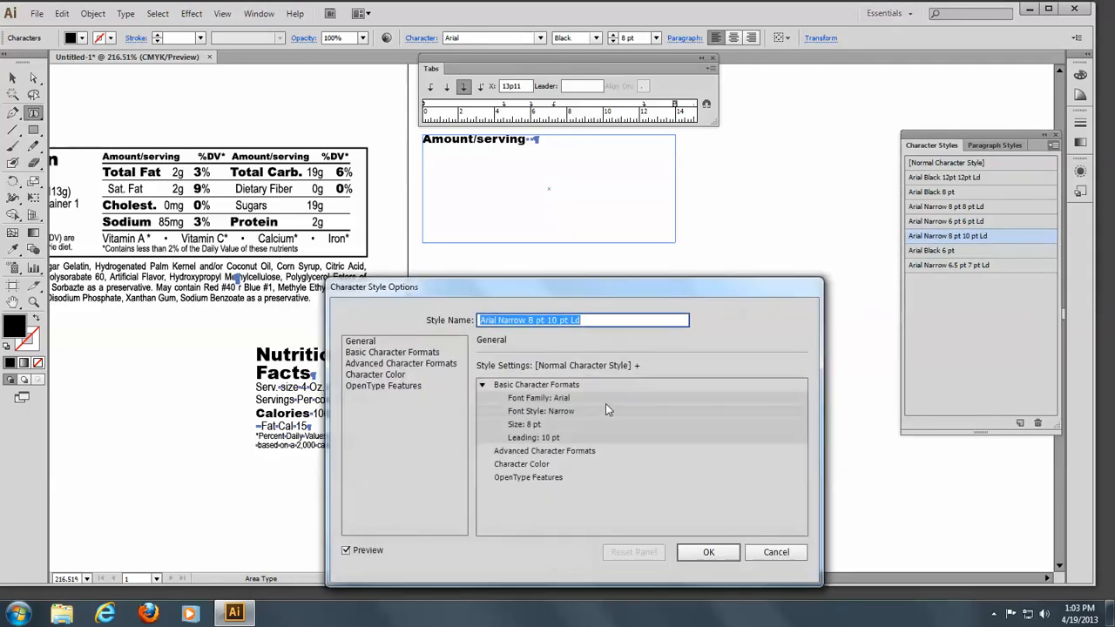
{"action": "left_click", "coordinate": [386, 354]}
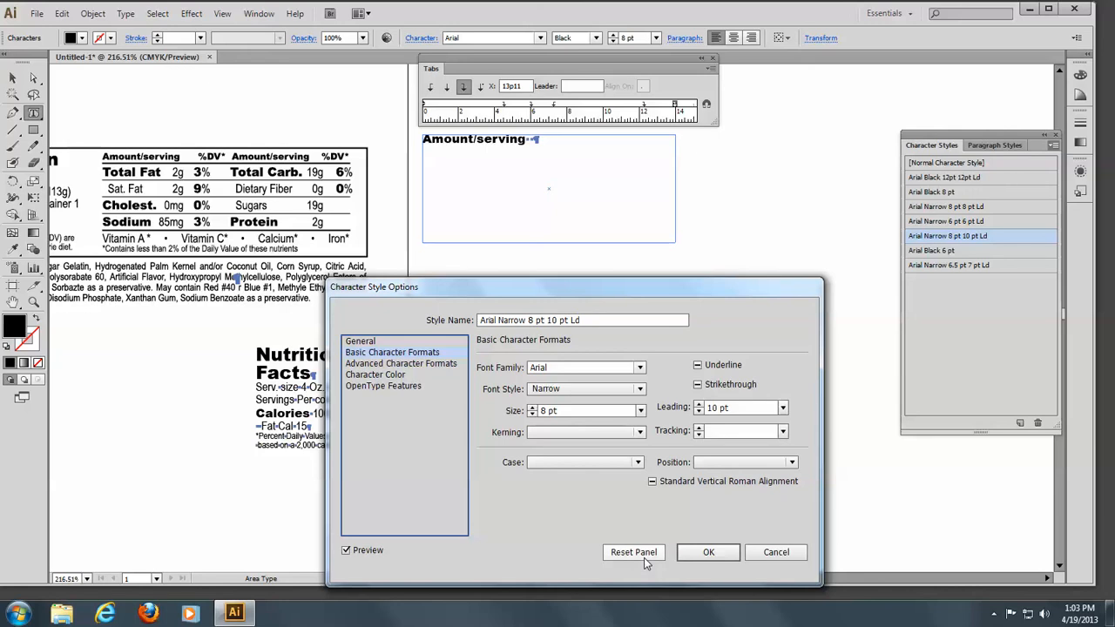
{"action": "left_click", "coordinate": [728, 557]}
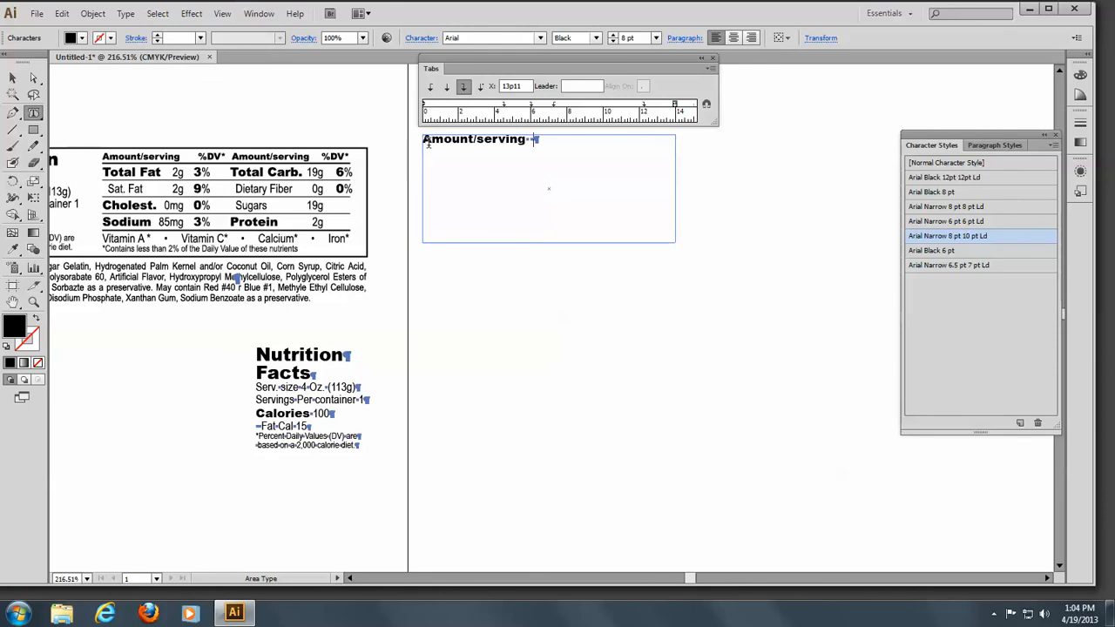
{"action": "left_click_drag", "start_coordinate": [422, 139], "coordinate": [533, 140]}
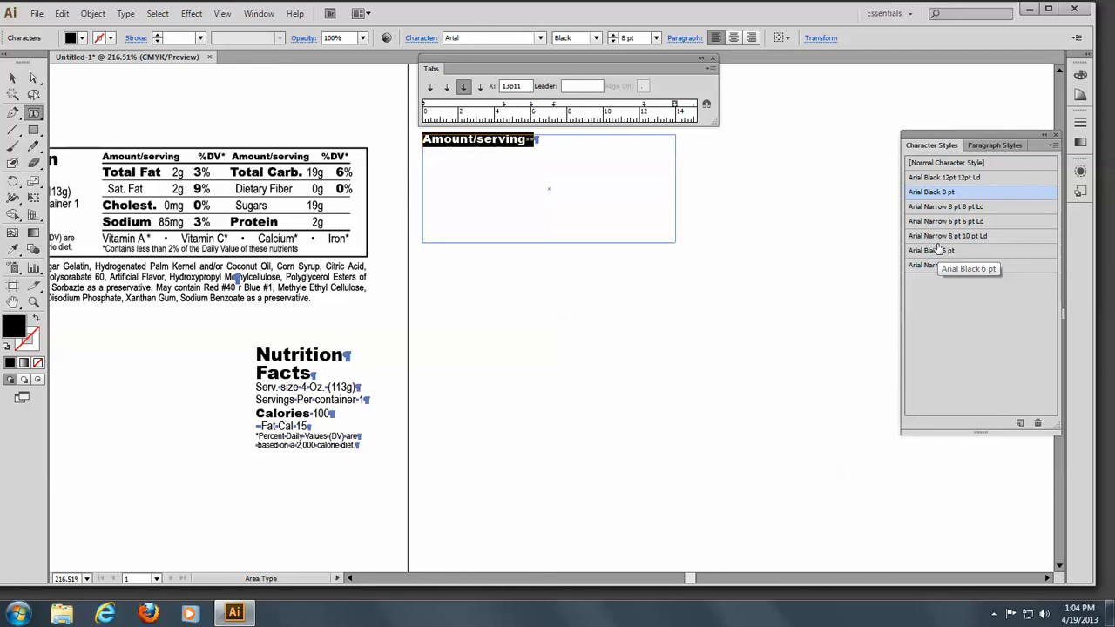
{"action": "left_click", "coordinate": [937, 237]}
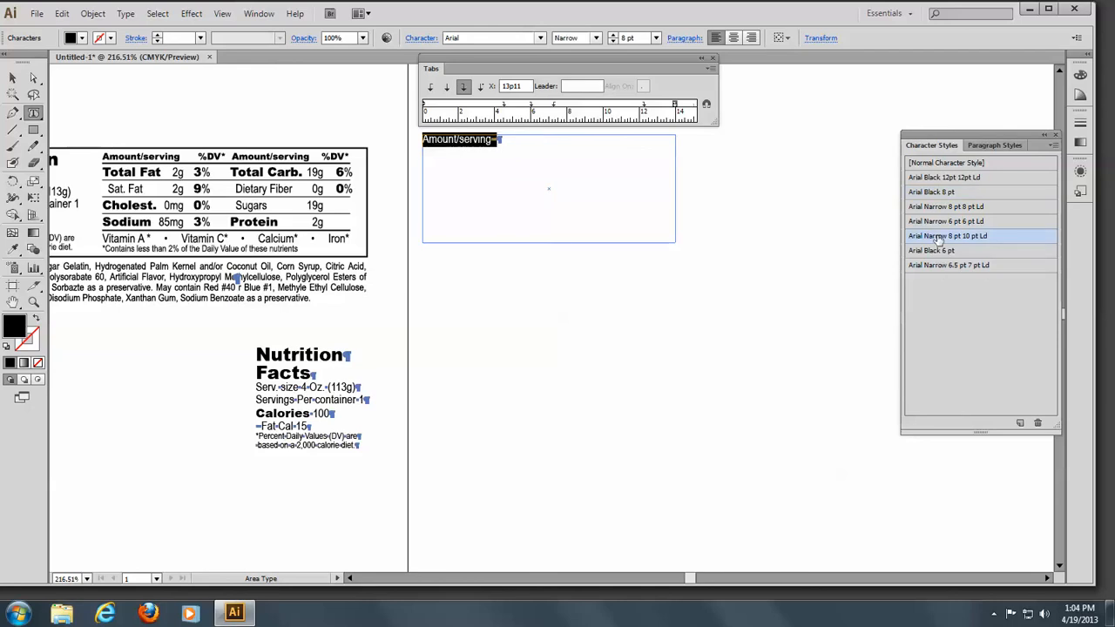
Complete the tabbed header row with "%DV*", "Amount?serving" and "%DV*", ending with a new line.
{"action": "left_click", "coordinate": [499, 140]}
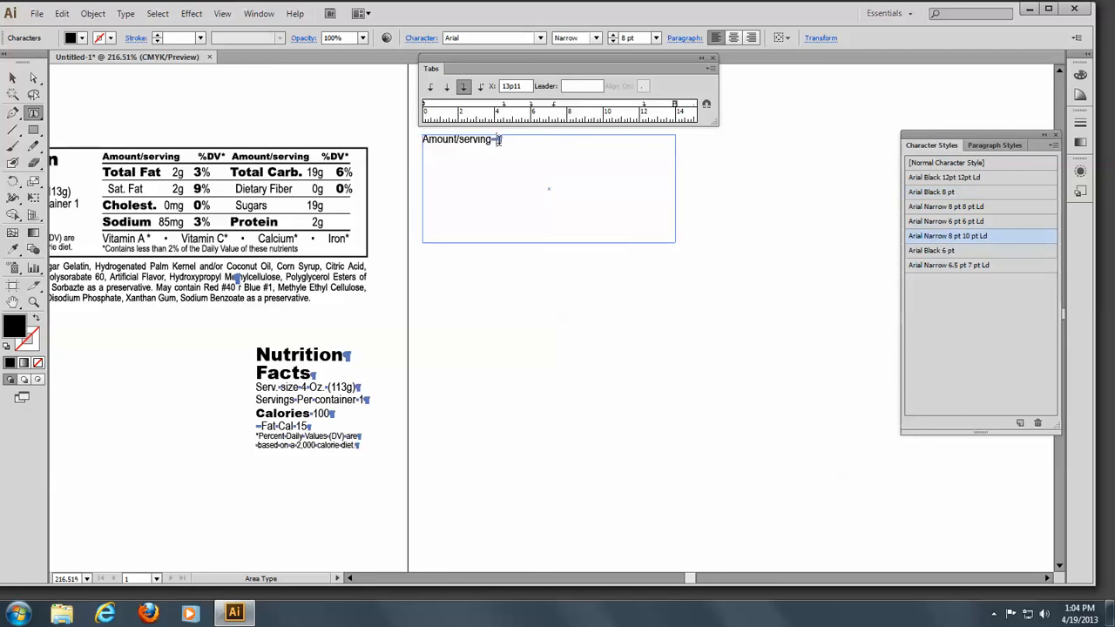
{"action": "key", "text": "Tab"}
{"action": "type", "text": "%DV*"}
{"action": "key", "text": "Tab"}
{"action": "type", "text": "Amount?ser"}
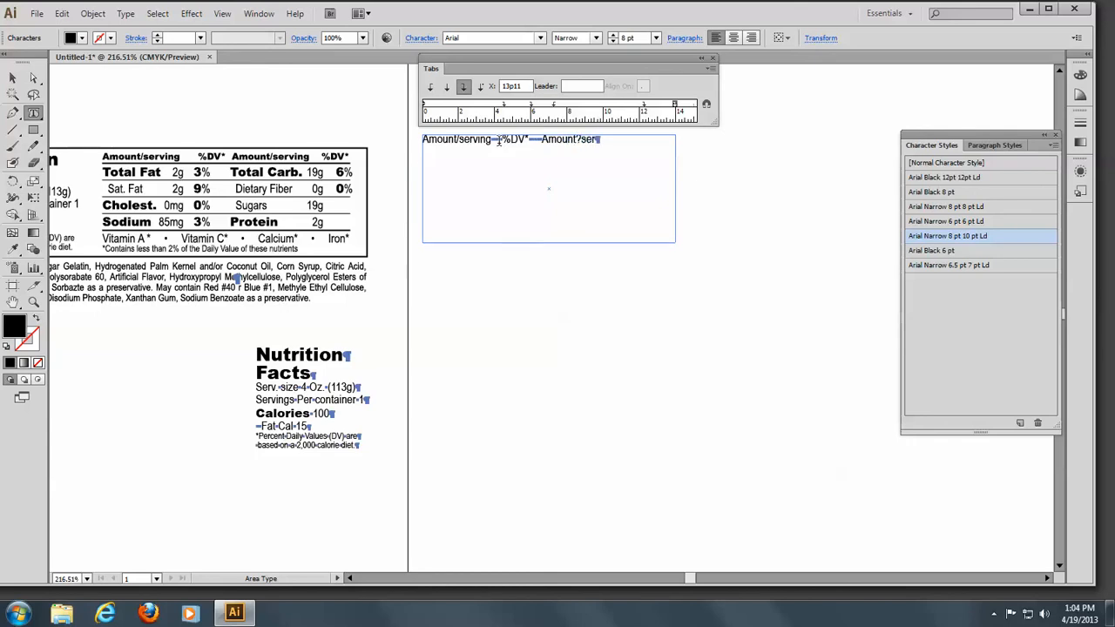
{"action": "type", "text": "ving\t%DV*"}
{"action": "key", "text": "Return"}
Begin the second row with the tab-separated entries "Total Fat", "2g" and "3%".
{"action": "type", "text": "pta"}
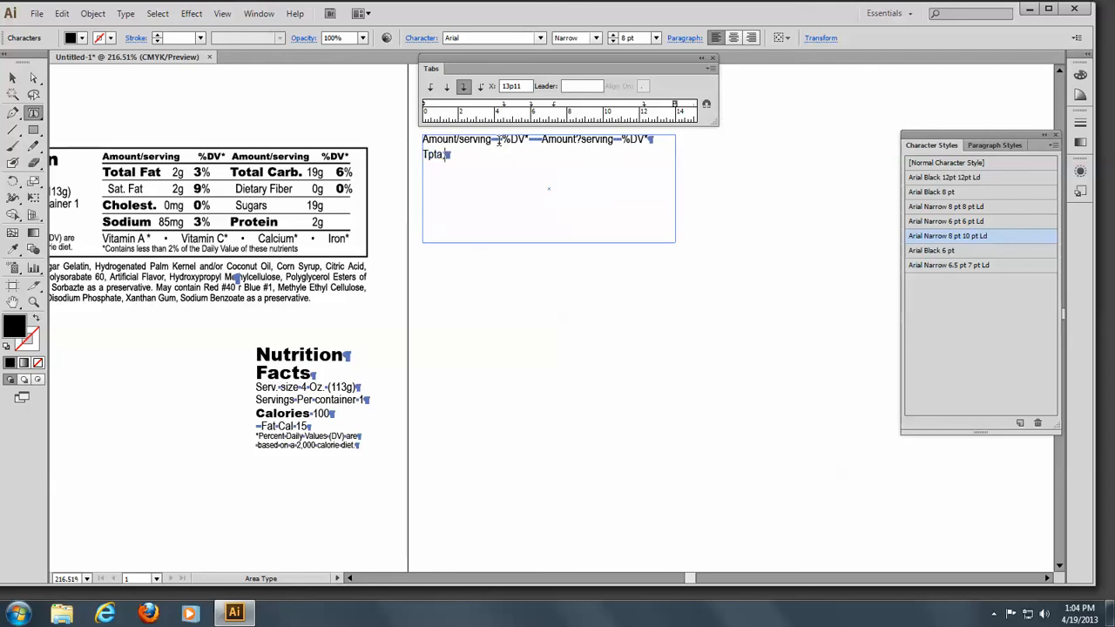
{"action": "key", "text": "BackSpace"}
{"action": "key", "text": "BackSpace"}
{"action": "key", "text": "BackSpace"}
{"action": "type", "text": "otal Fa"}
{"action": "key", "text": "Tab"}
{"action": "type", "text": "2g"}
{"action": "key", "text": "Tab"}
{"action": "type", "text": "3%"}
Finish the Total Fat row with the tabbed entries "Total Carb.", "19g" and "6%", ending with a new line.
{"action": "key", "text": "Tab"}
{"action": "type", "text": "Total Carb"}
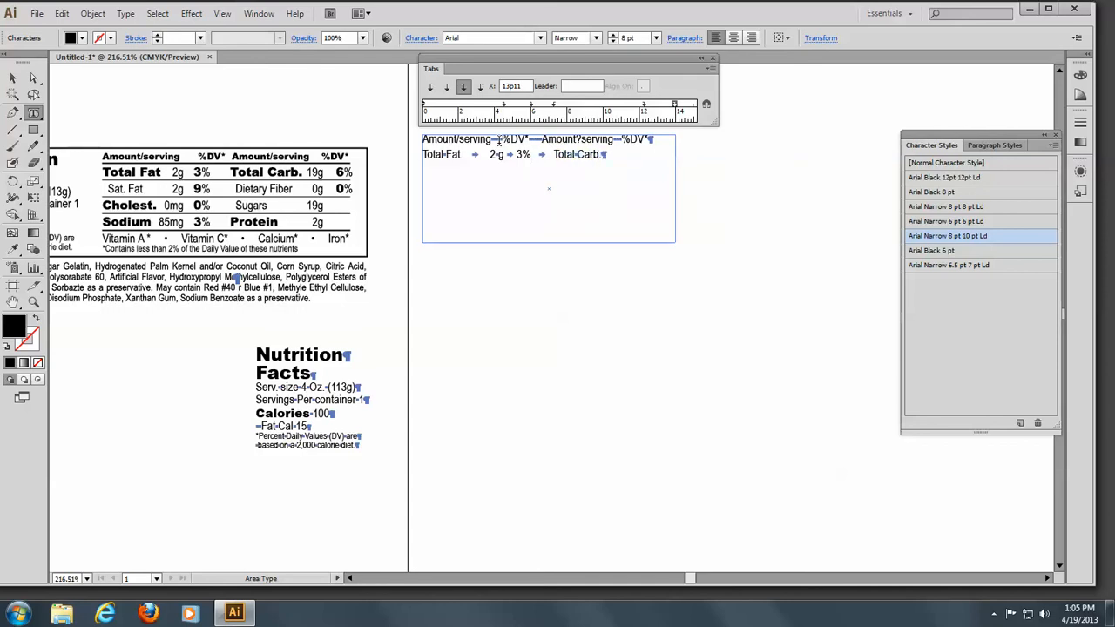
{"action": "type", "text": "."}
{"action": "key", "text": "Tab"}
{"action": "type", "text": "19g"}
{"action": "key", "text": "Tab"}
{"action": "type", "text": "%"}
{"action": "key", "text": "Return"}
Begin the third row with an indented "Sat. Fat" followed by the tabbed values "2g" and "9%".
{"action": "key", "text": "Tab"}
{"action": "type", "text": "Sat. Fat"}
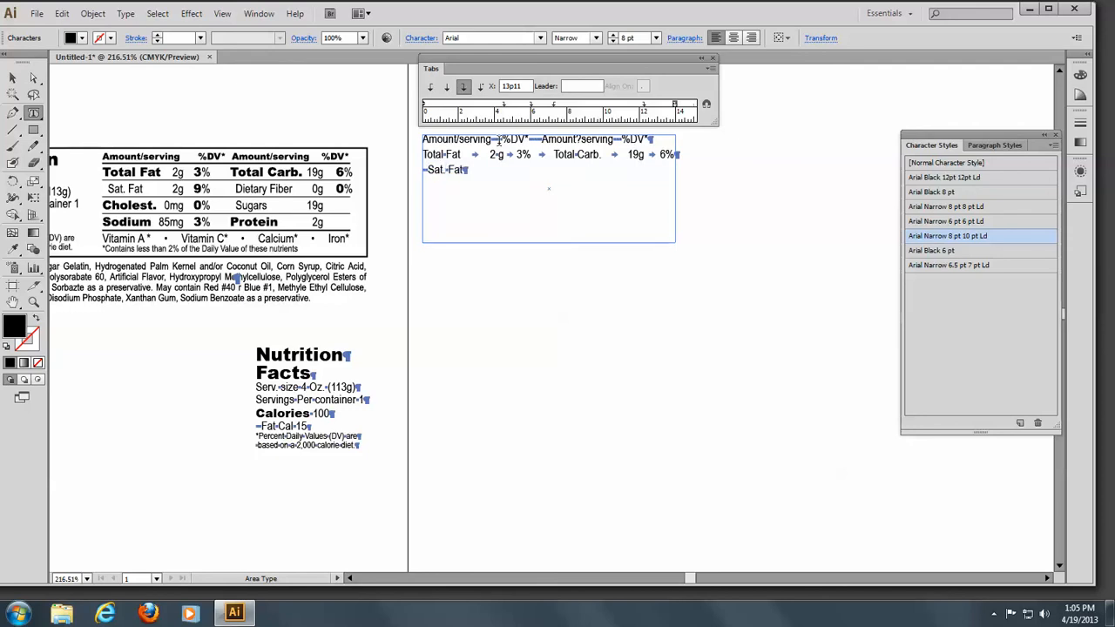
{"action": "key", "text": "Tab"}
{"action": "type", "text": "2g"}
{"action": "key", "text": "Tab"}
{"action": "type", "text": "9%"}
Finish the Sat. Fat row with an indented "Dietary Fiber" and the tabbed values "0g" and "0%", ending with a new line.
{"action": "key", "text": "Tab"}
{"action": "type", "text": "Dietary Fiber"}
{"action": "key", "text": "Tab"}
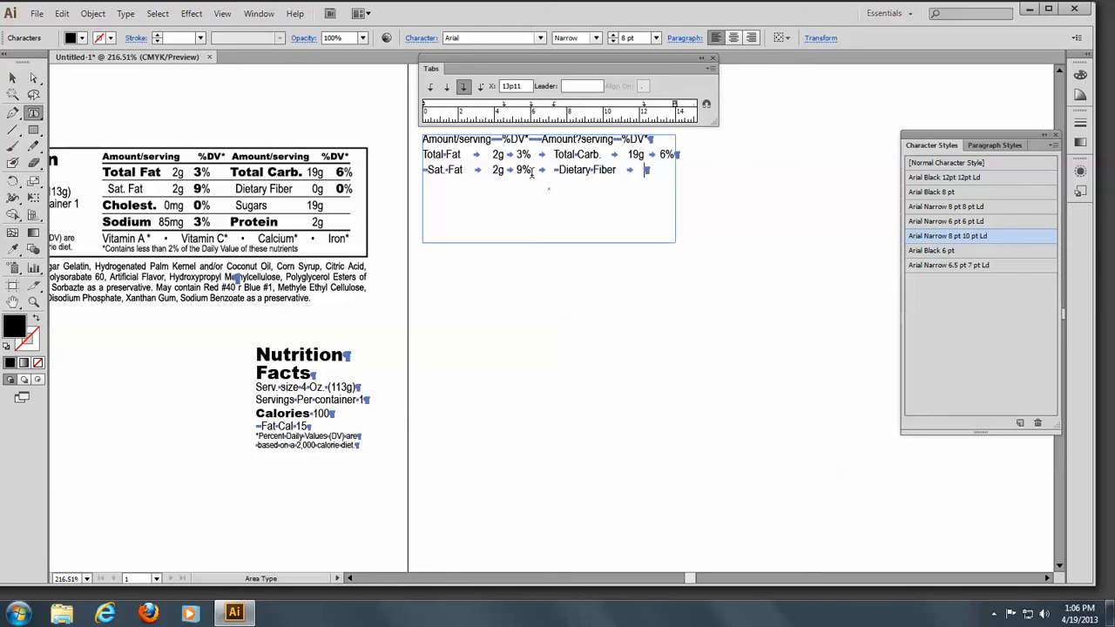
{"action": "type", "text": "0g"}
{"action": "key", "text": "Tab"}
{"action": "type", "text": "0%"}
{"action": "key", "text": "Return"}
Begin the fourth row with the tab-separated entries "Cholest.", "0mg" and "0%".
{"action": "type", "text": "Cholest"}
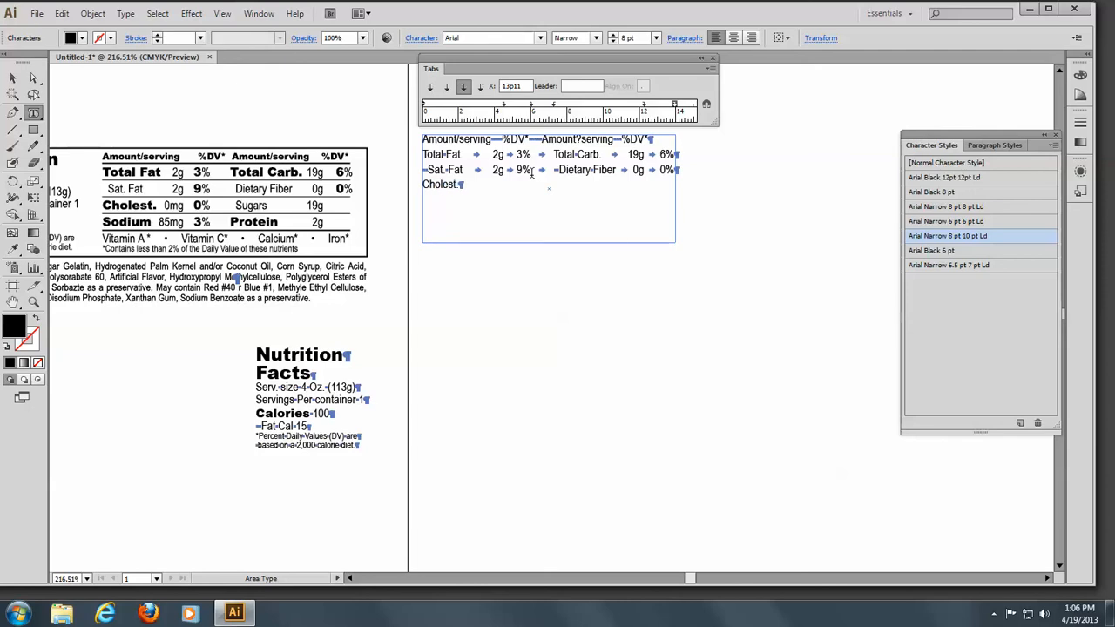
{"action": "type", "text": "."}
{"action": "key", "text": "Tab"}
{"action": "type", "text": "0"}
{"action": "type", "text": "mg"}
{"action": "type", "text": "%"}
Finish the Cholest. row with an indented "Sugars" and the tabbed value "19g", ending with a new line.
{"action": "key", "text": "Tab"}
{"action": "key", "text": "Tab"}
{"action": "type", "text": "Sugars"}
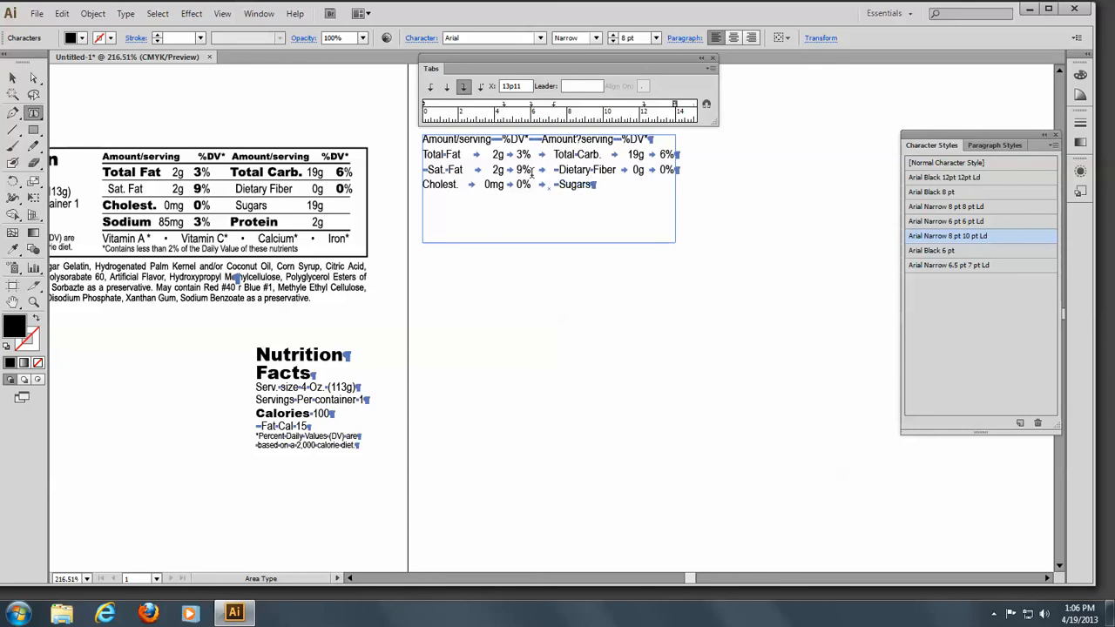
{"action": "key", "text": "Tab"}
{"action": "type", "text": "19g"}
{"action": "key", "text": "Return"}
Begin the fifth row with the tab-separated entries "Sodium", "85 mg" and "3%".
{"action": "type", "text": "S"}
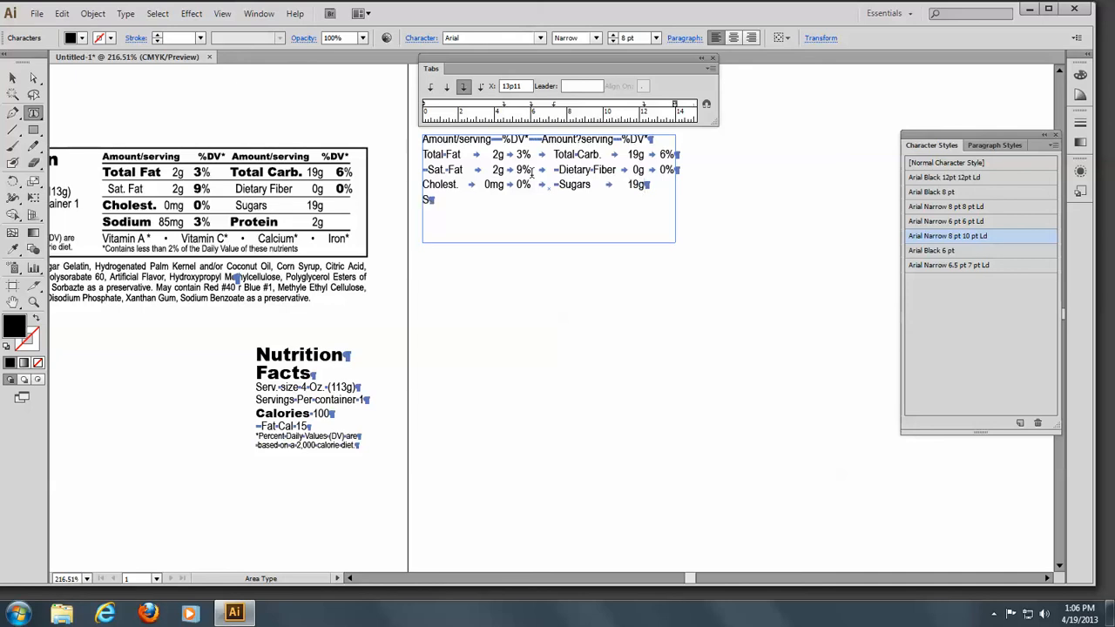
{"action": "type", "text": "odium"}
{"action": "key", "text": "Tab"}
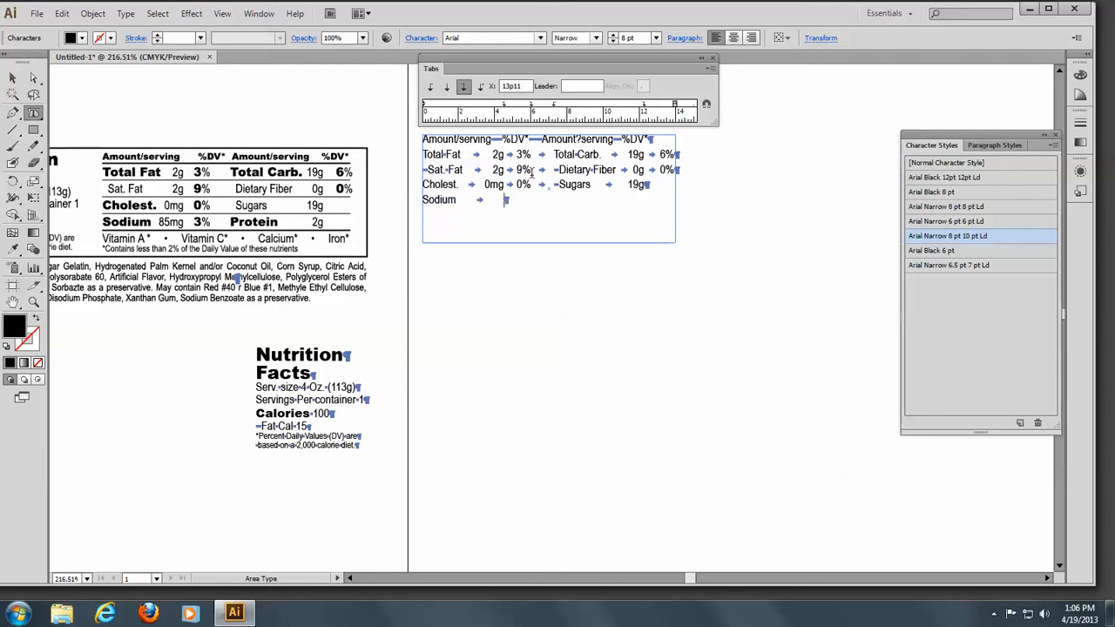
{"action": "type", "text": "85 mg"}
{"action": "key", "text": "Tab"}
{"action": "type", "text": "3%"}
Finish the Sodium row with the tabbed entries "Protein" and "2 g", ending with a new line.
{"action": "key", "text": "Tab"}
{"action": "type", "text": "Protein"}
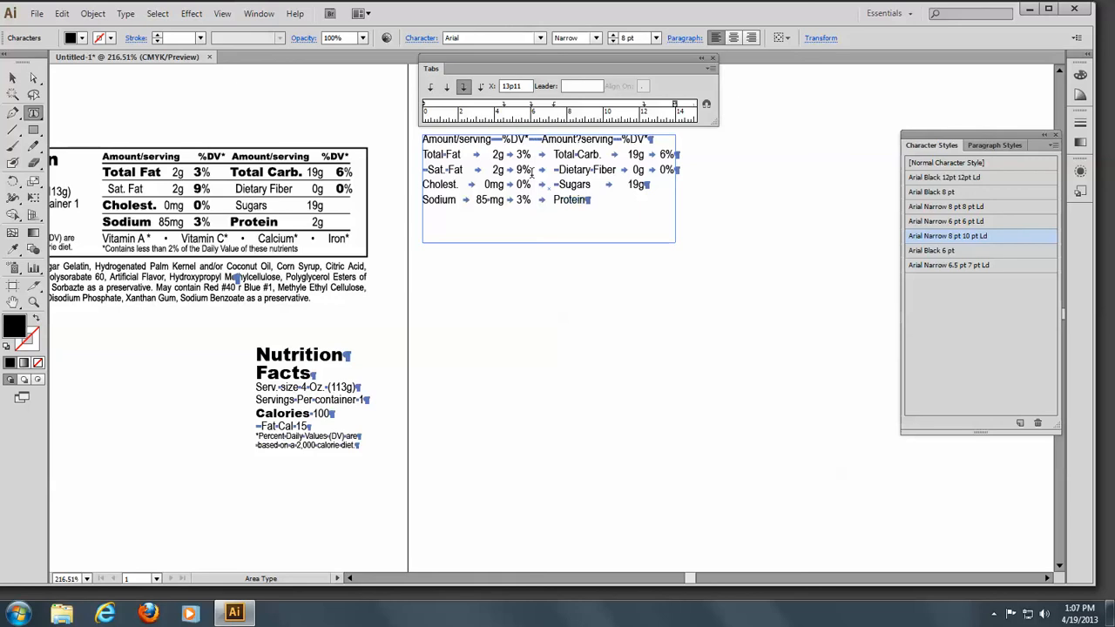
{"action": "key", "text": "Tab"}
{"action": "type", "text": "2g"}
{"action": "key", "text": "Return"}
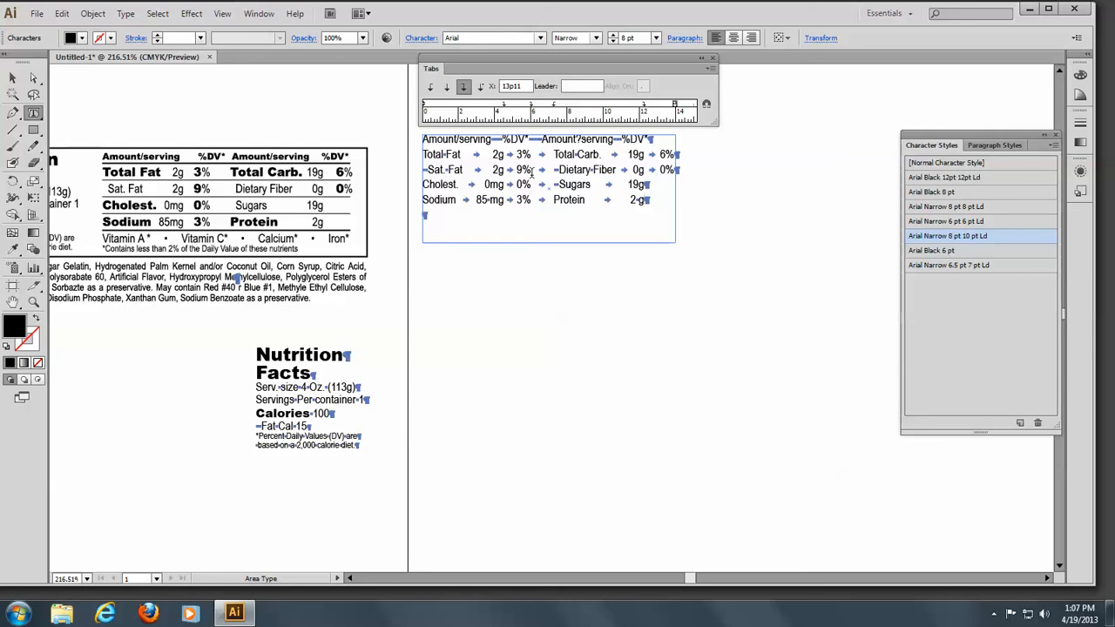